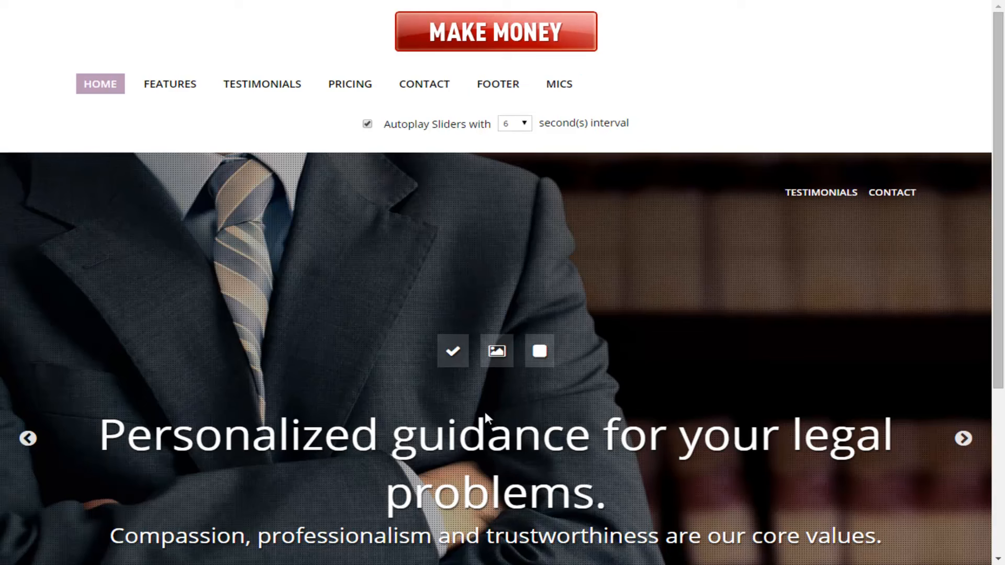
- Scroll through the home page slider to examine its slides and controls
scroll(485, 416, down, 5)
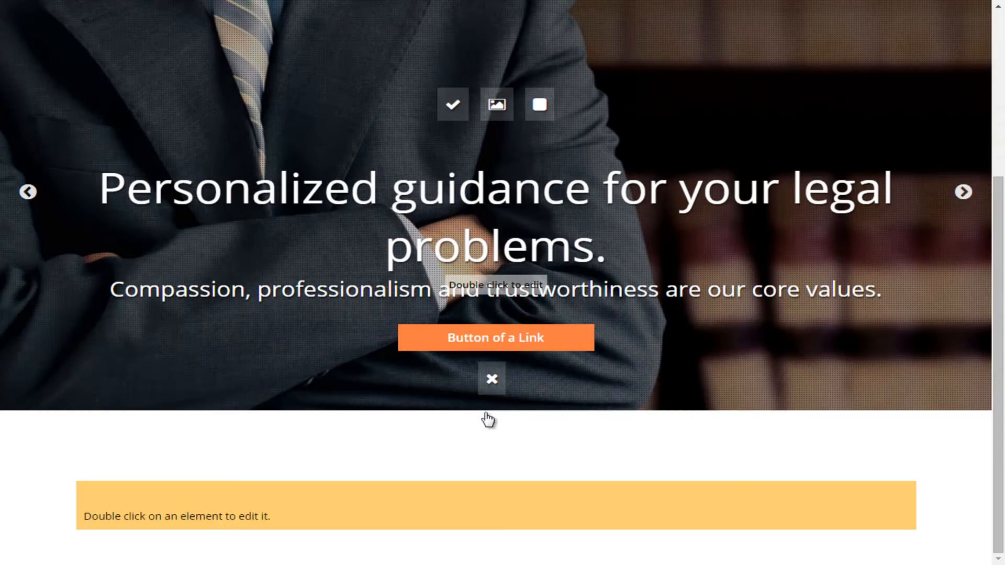
scroll(485, 416, up, 3)
scroll(486, 415, up, 2)
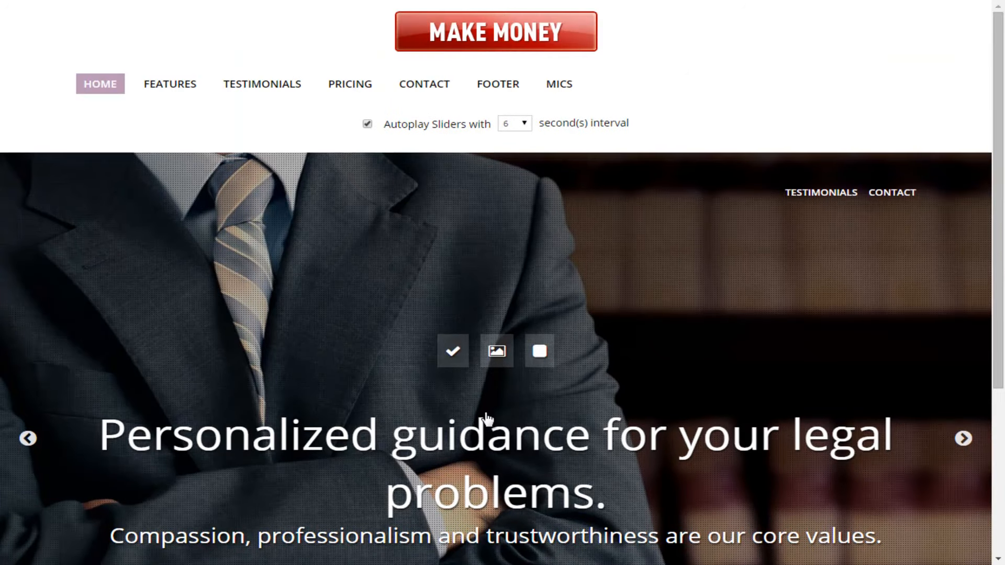
scroll(486, 418, down, 5)
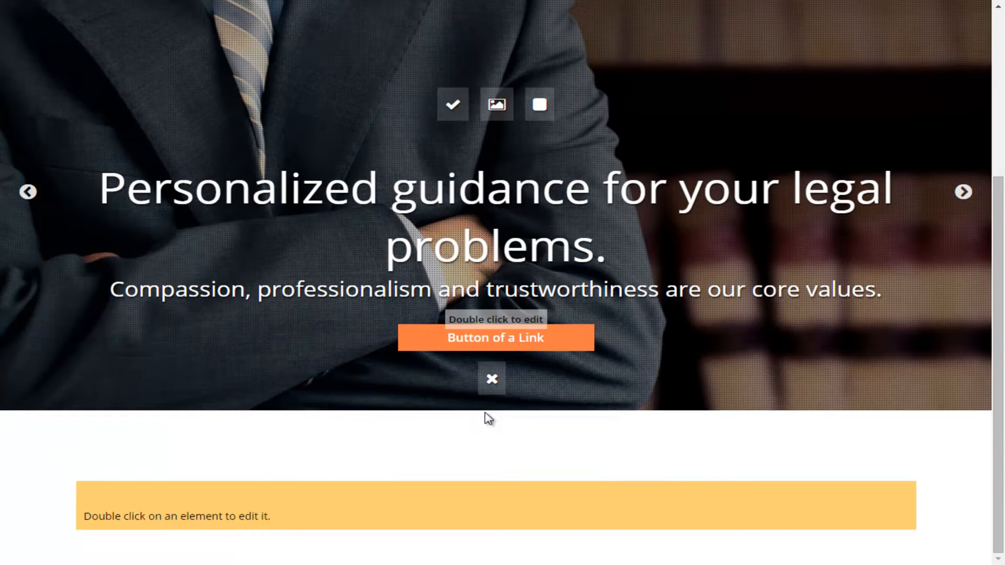
scroll(485, 416, up, 4)
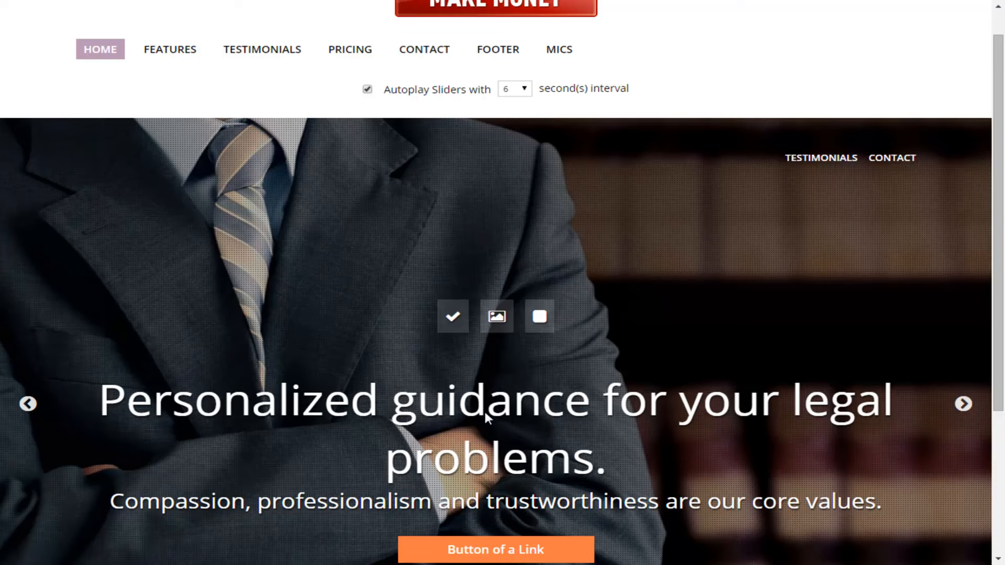
scroll(486, 416, up, 1)
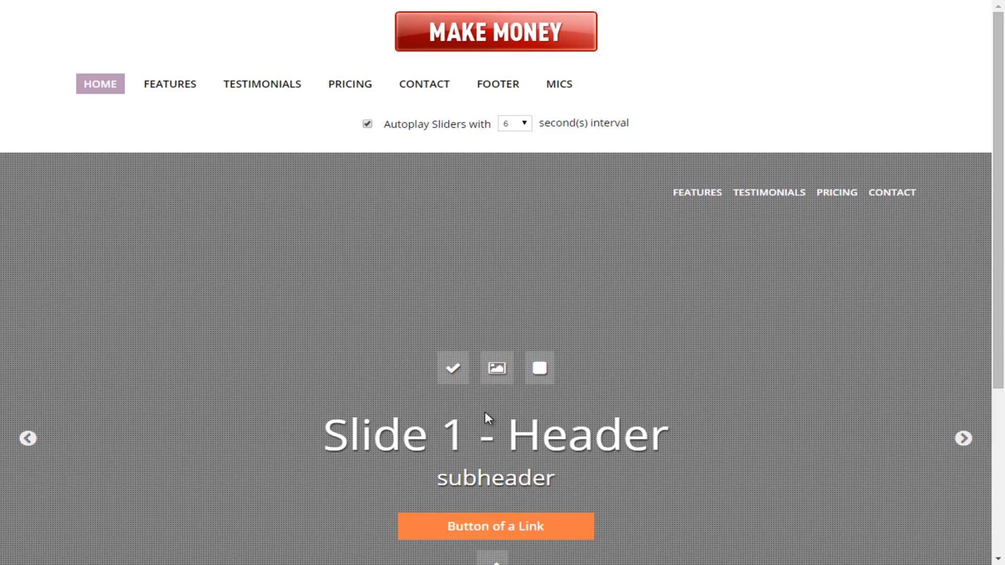
scroll(487, 418, down, 1)
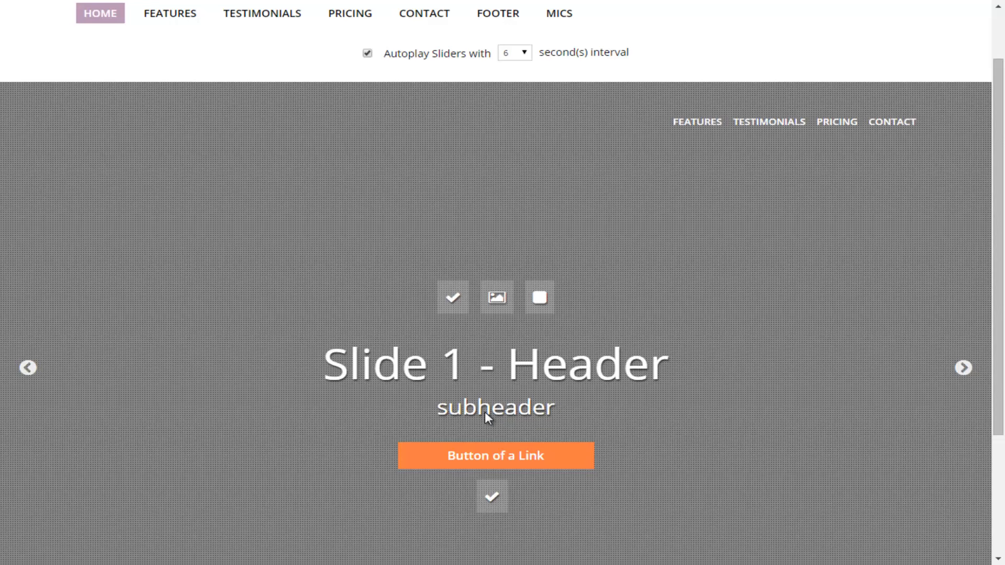
scroll(486, 417, up, 1)
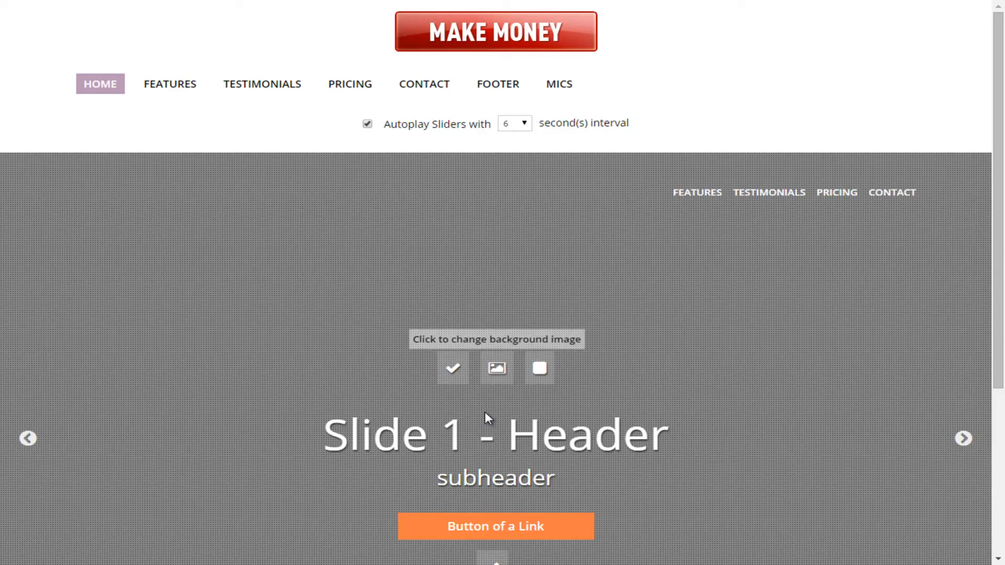
- Change the first slide's background image to size-WM2A7421-1517.jpg from Downloads
click(487, 416)
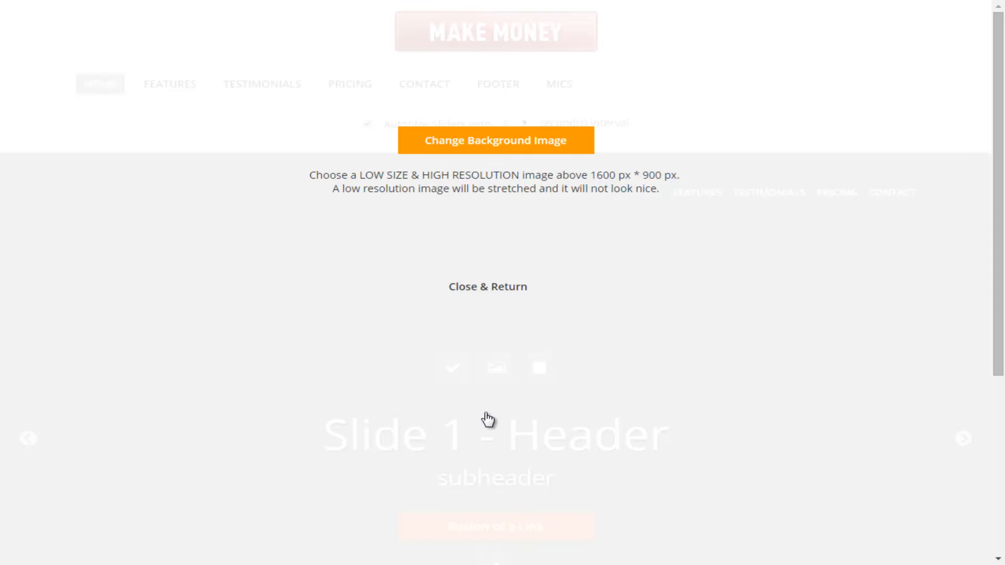
click(487, 418)
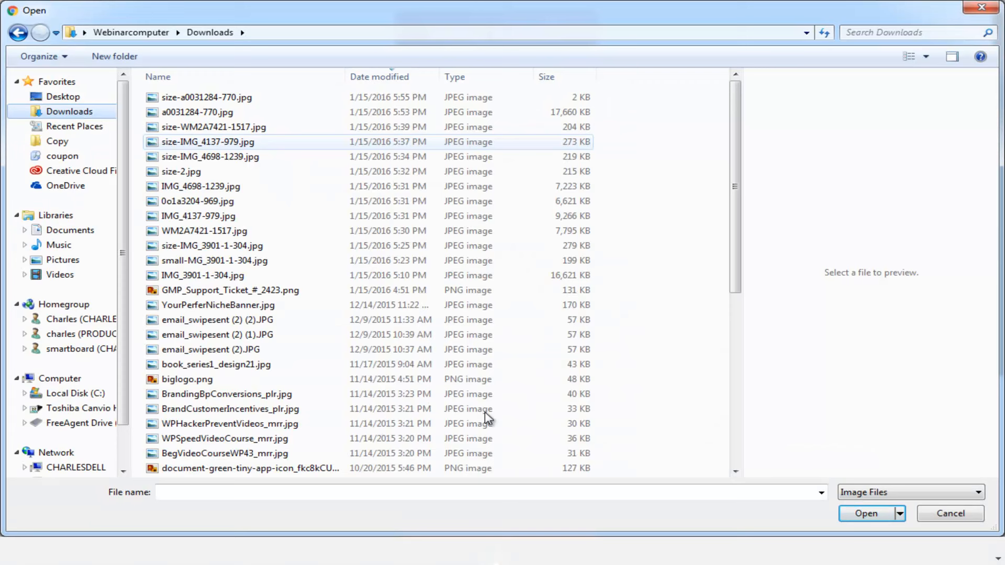
click(214, 127)
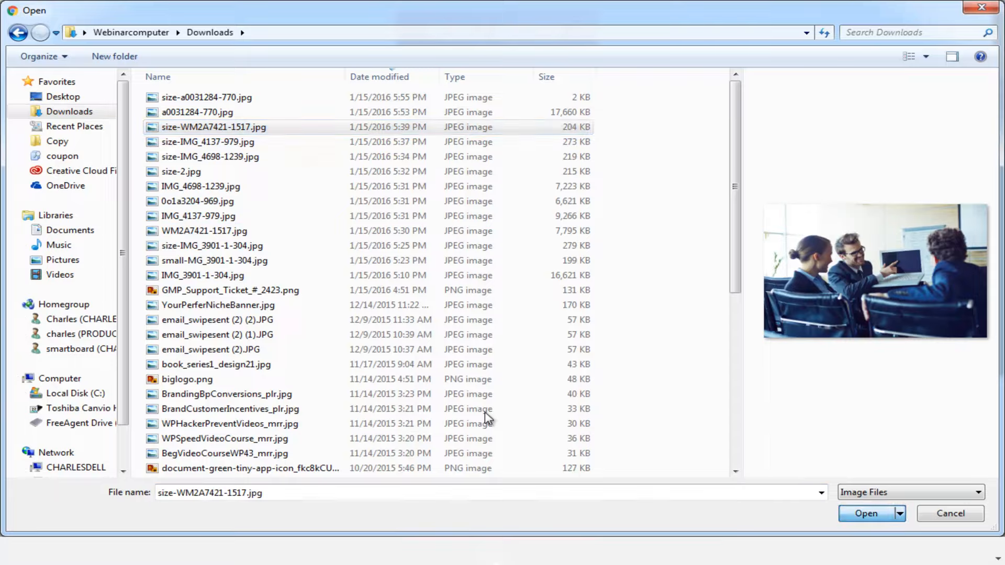
key(Return)
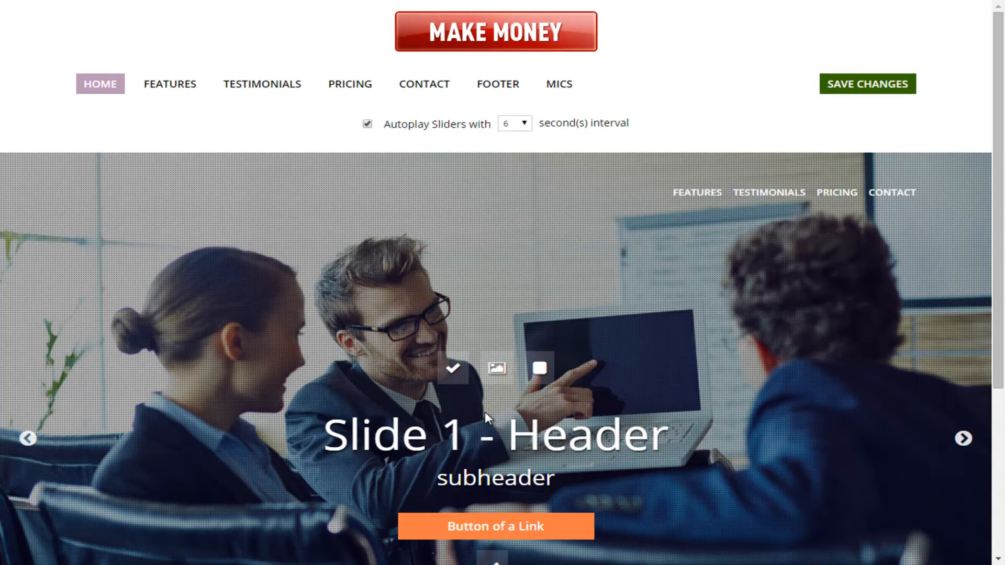
- Toggle the first slide's visibility and image filter off and back on
scroll(487, 417, down, 1)
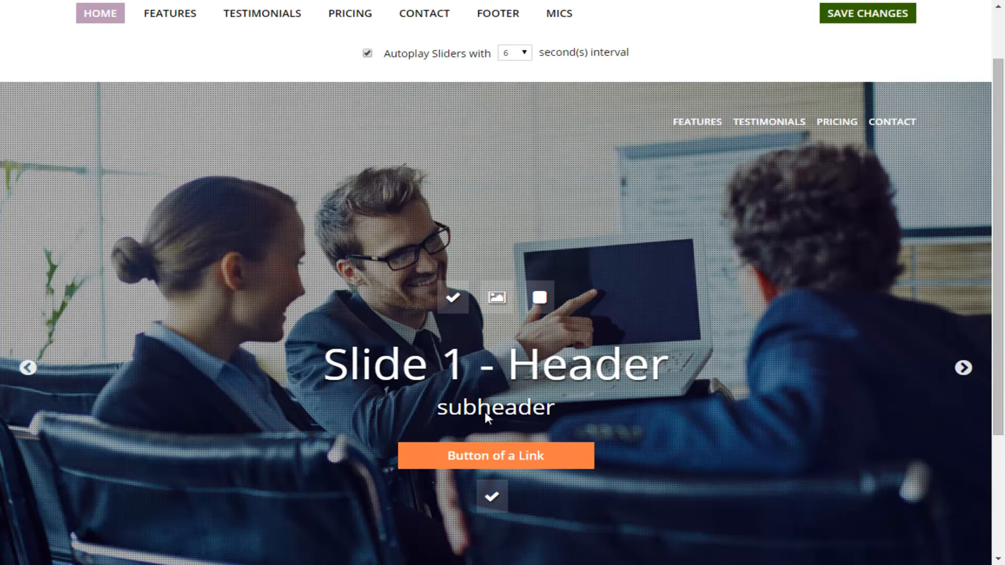
scroll(487, 417, up, 1)
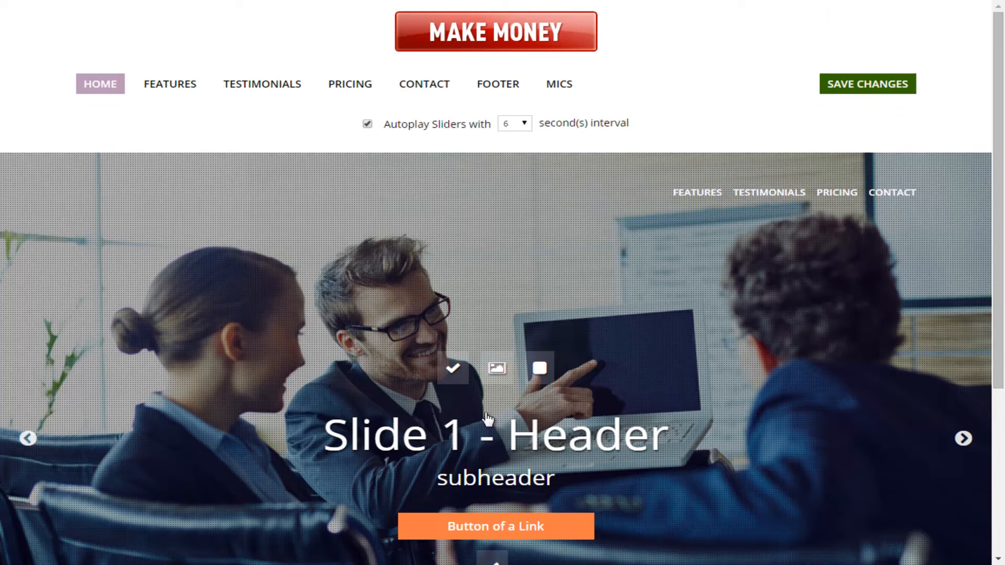
click(487, 417)
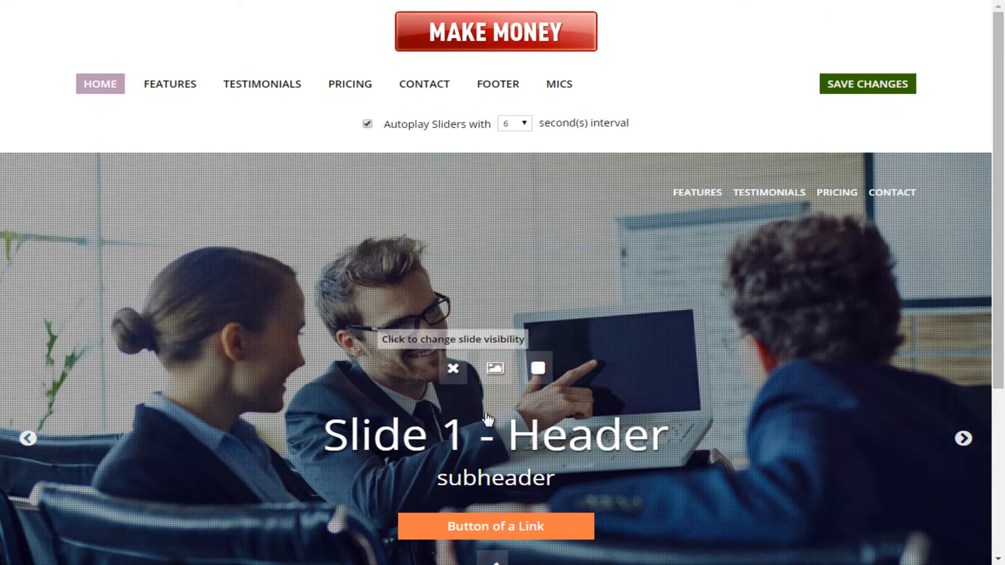
click(487, 417)
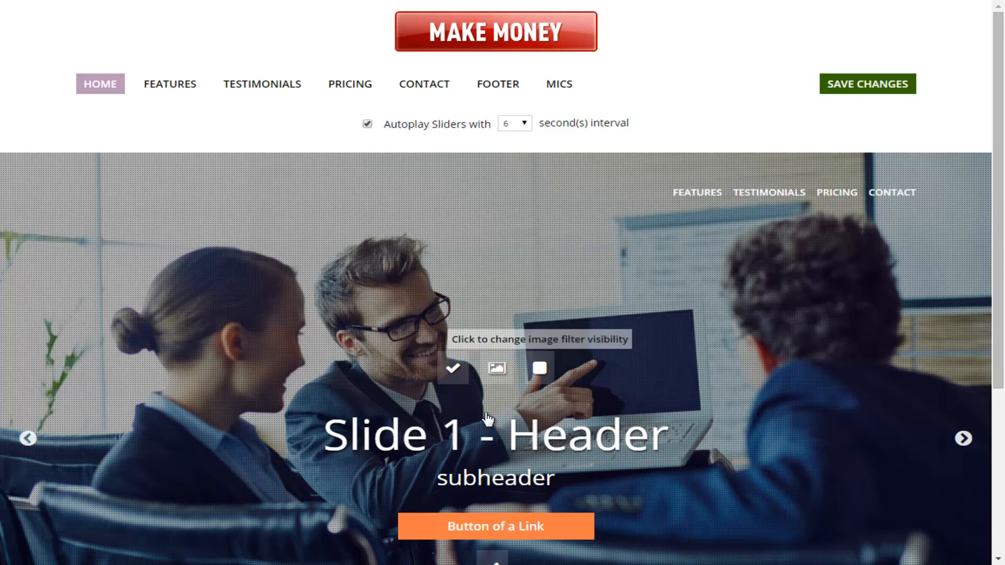
click(487, 417)
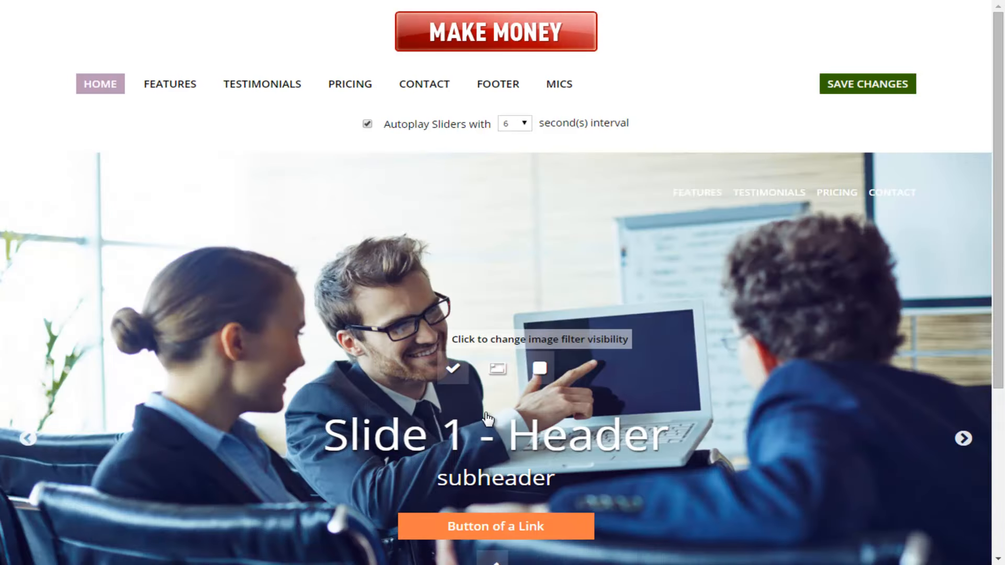
click(487, 417)
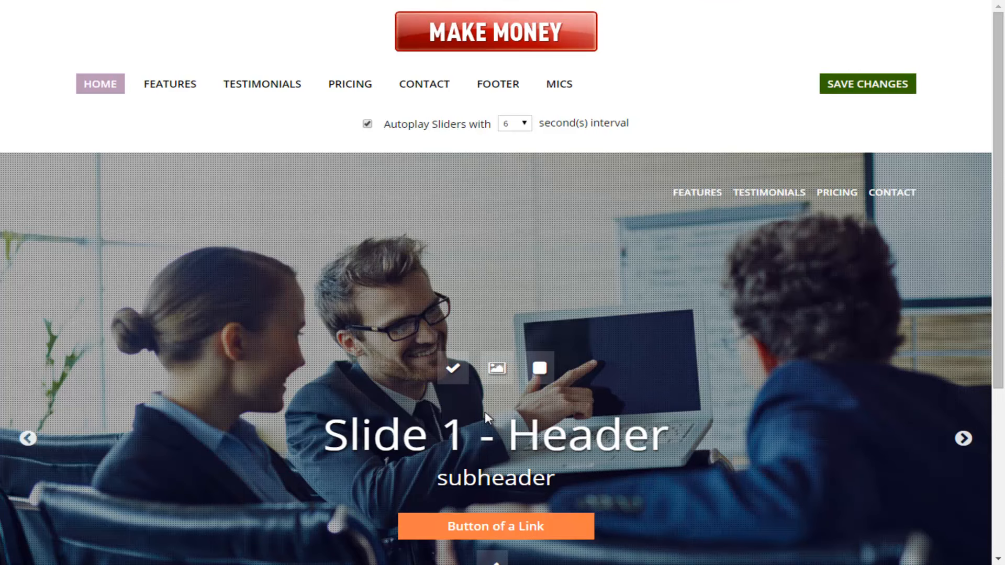
- Replace the first slide's header text with Web Design Made Easy
scroll(486, 417, down, 2)
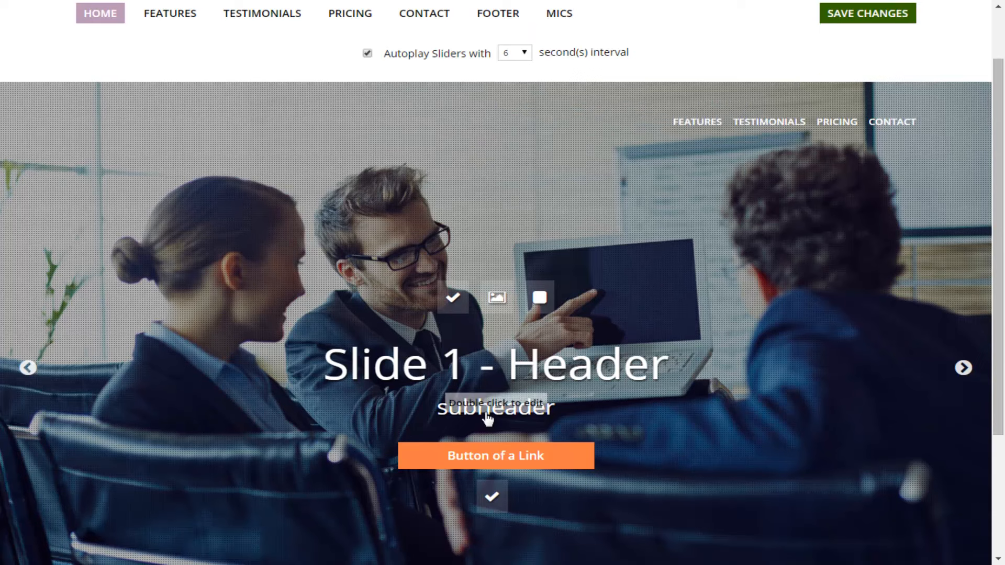
double_click(486, 414)
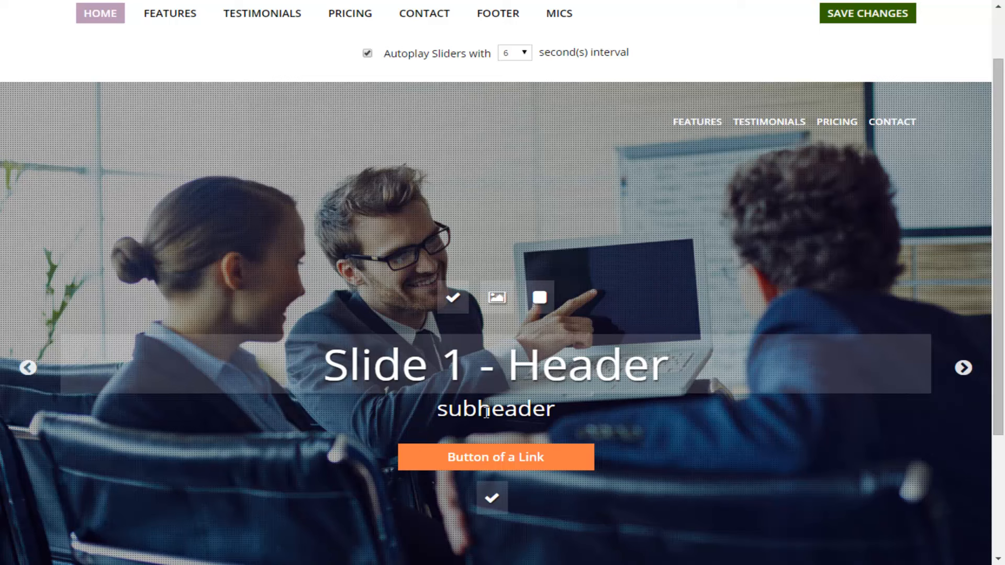
key(ctrl+a)
text(Web Design Made Easy)
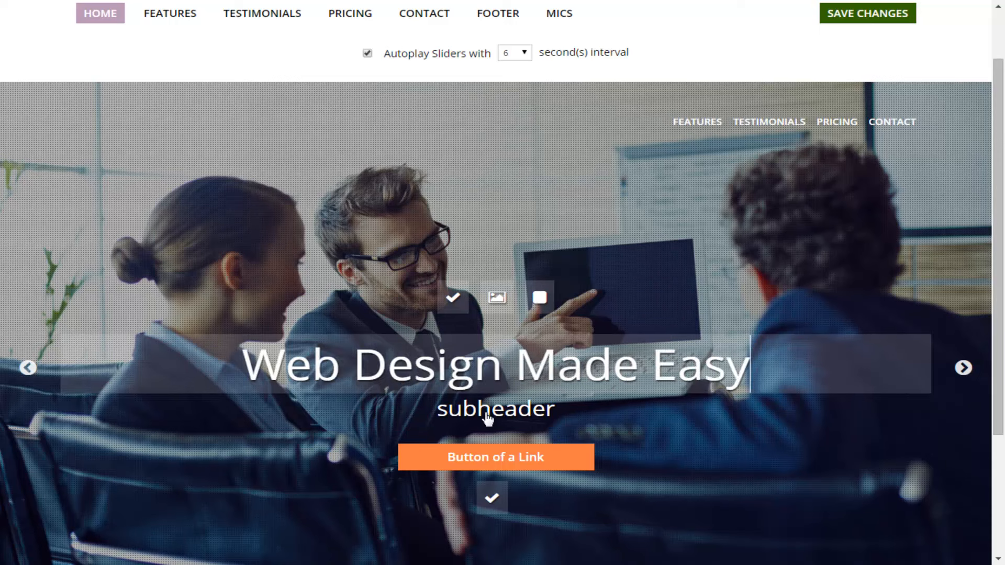
click(488, 419)
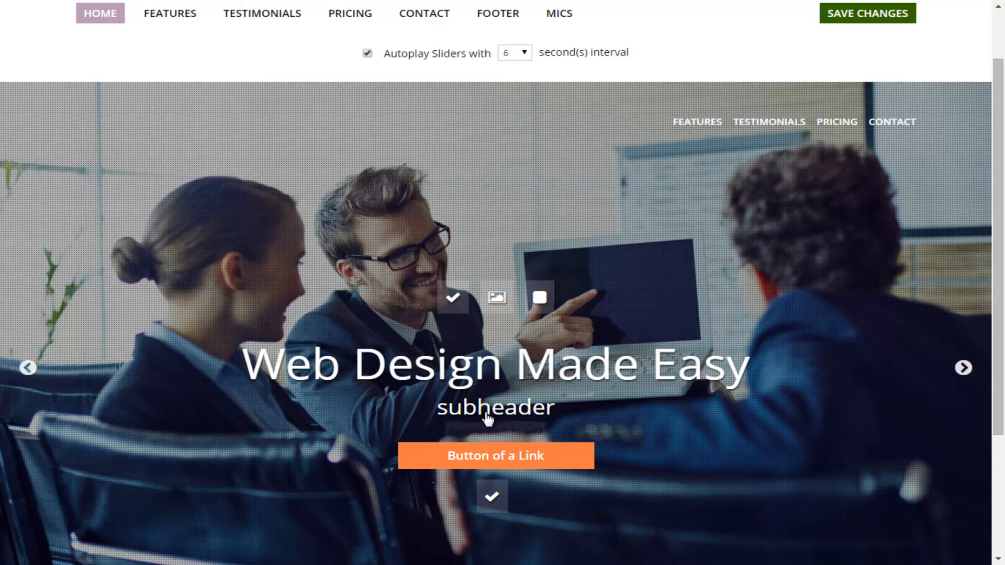
- Replace the first slide's subheader with We Move Fast and save the changes
double_click(487, 416)
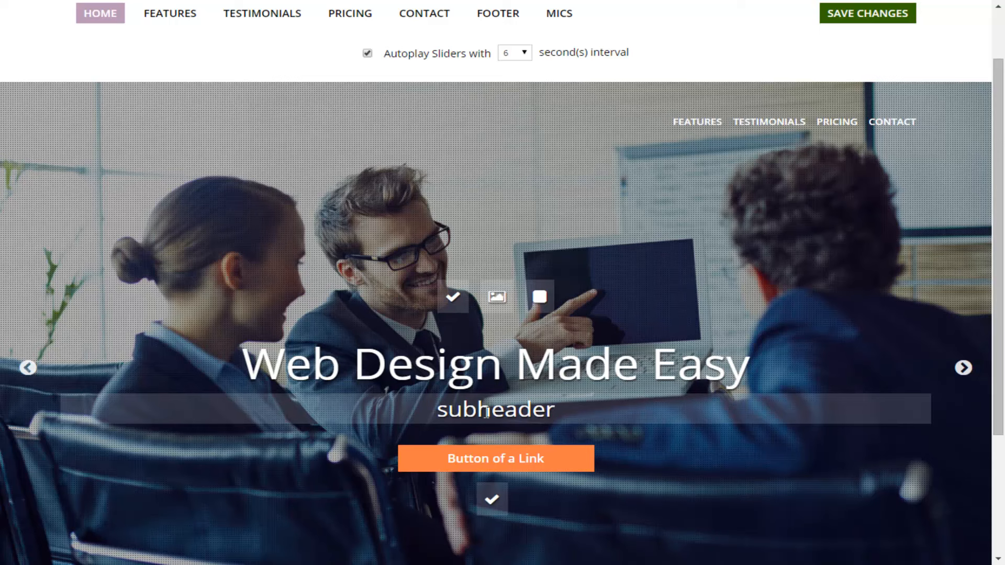
key(ctrl+a)
text(We Move Fast)
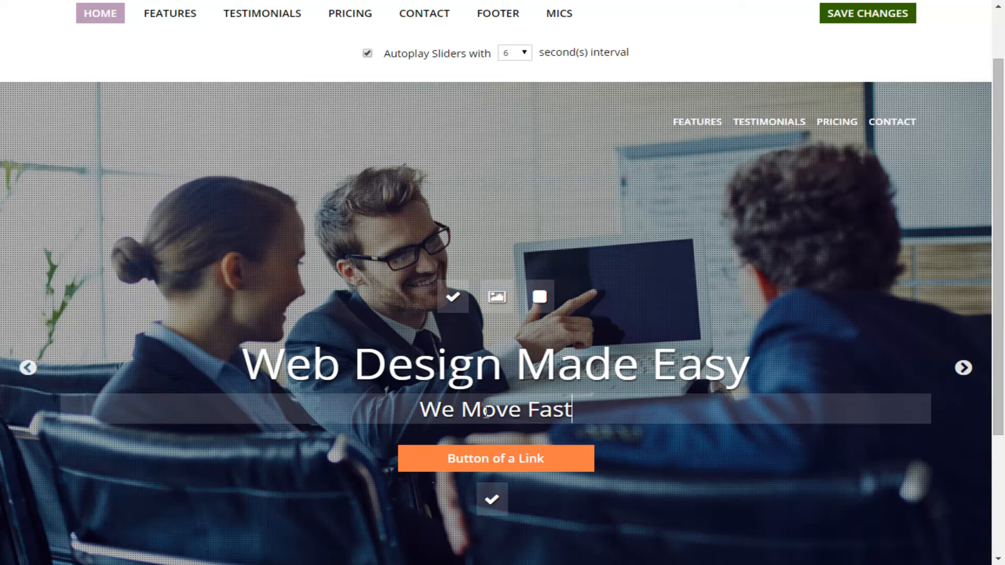
key(Return)
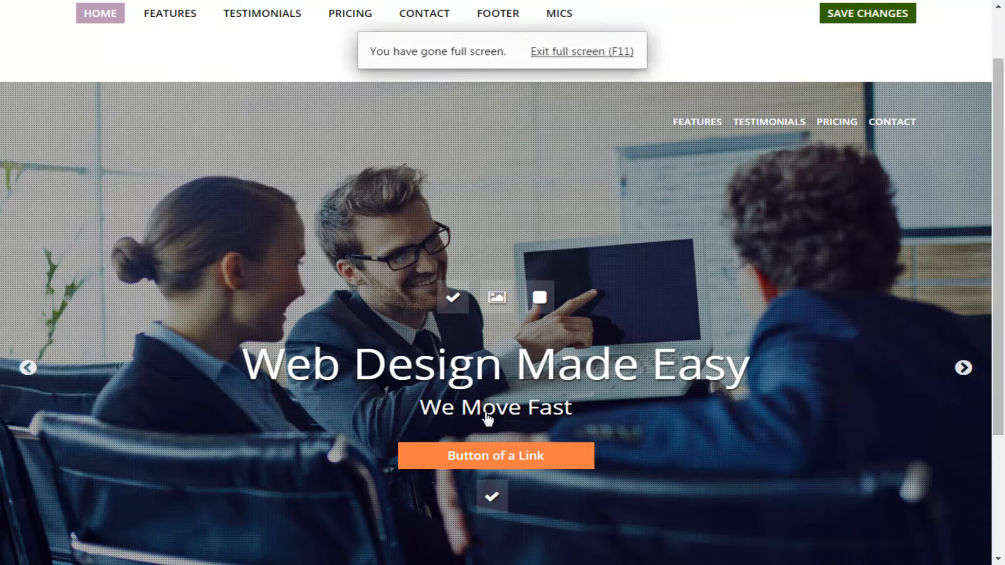
click(868, 14)
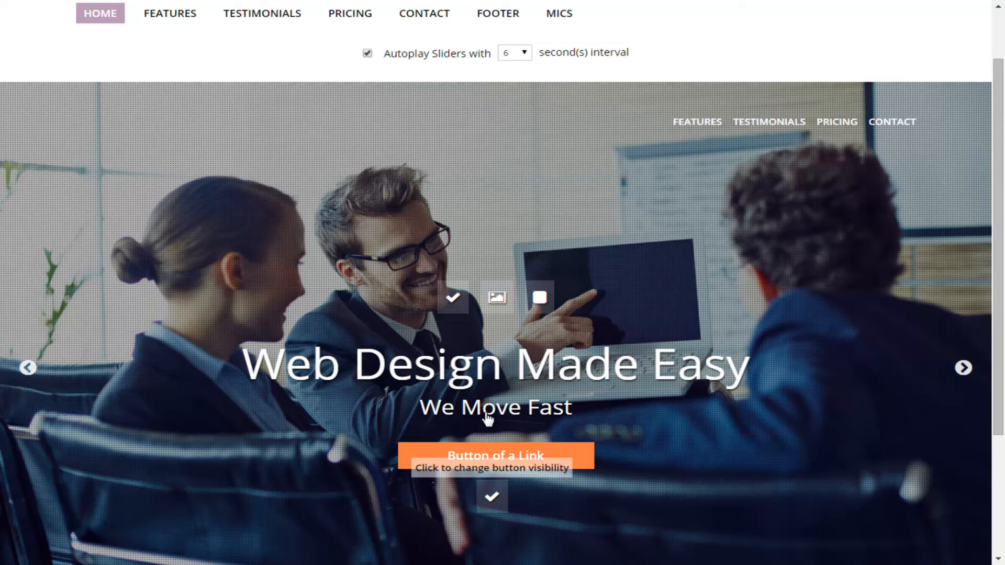
- Hide the first slide's link button, exit full screen, and save the page
click(486, 417)
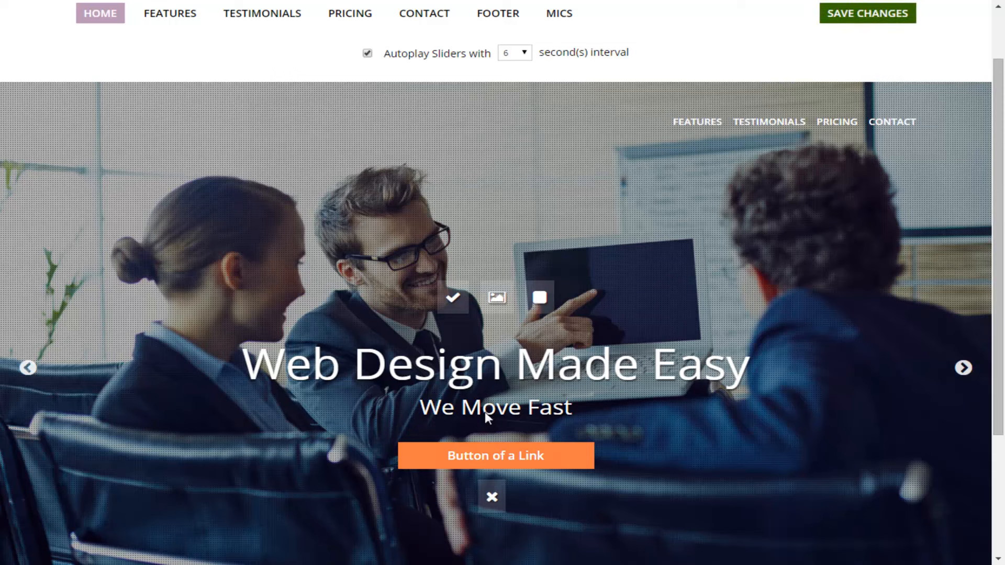
click(486, 417)
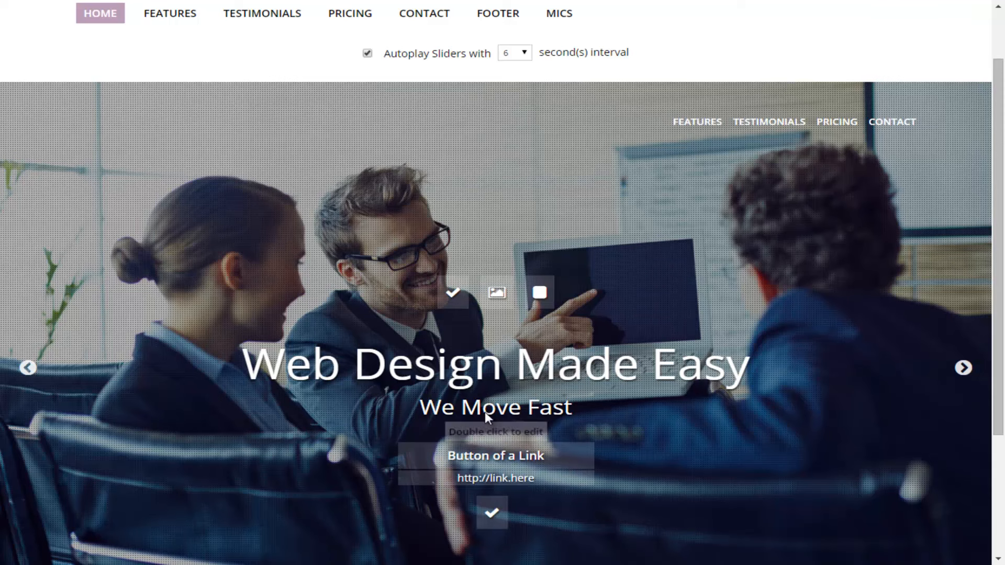
click(492, 513)
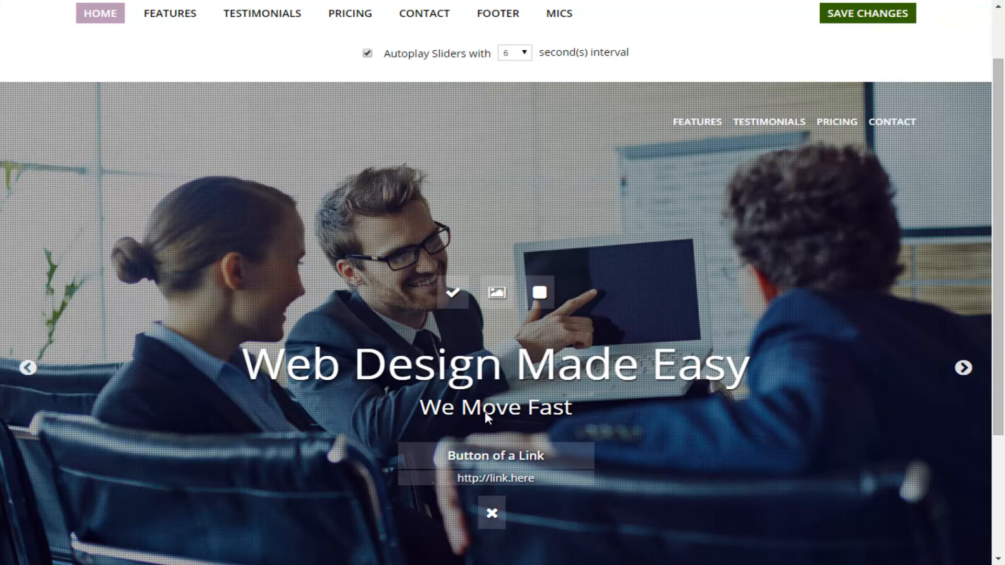
key(F11)
key(ctrl+s)
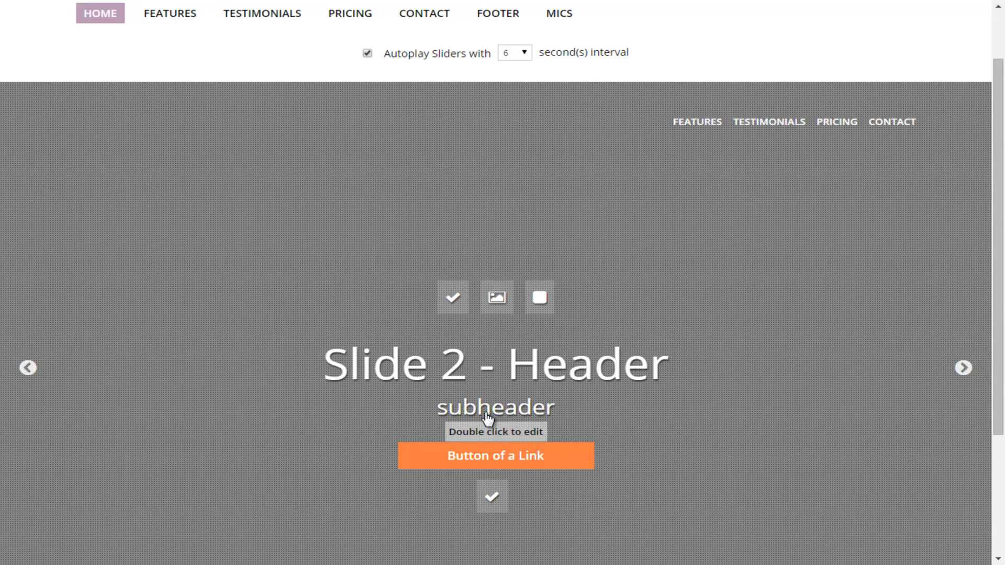
- Hide the Personal Attention slide of the slider
scroll(487, 417, down, 2)
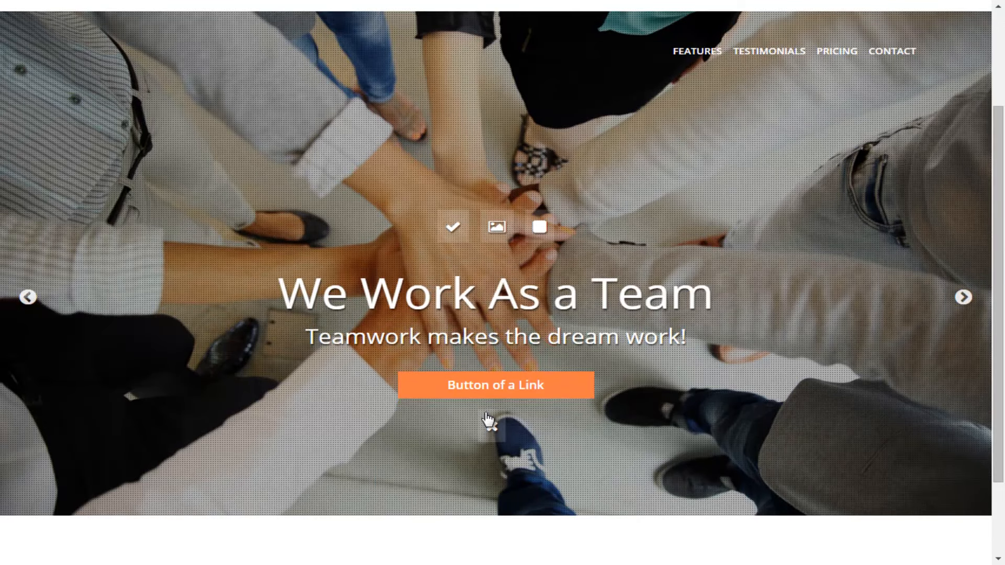
scroll(487, 419, up, 3)
scroll(487, 418, down, 1)
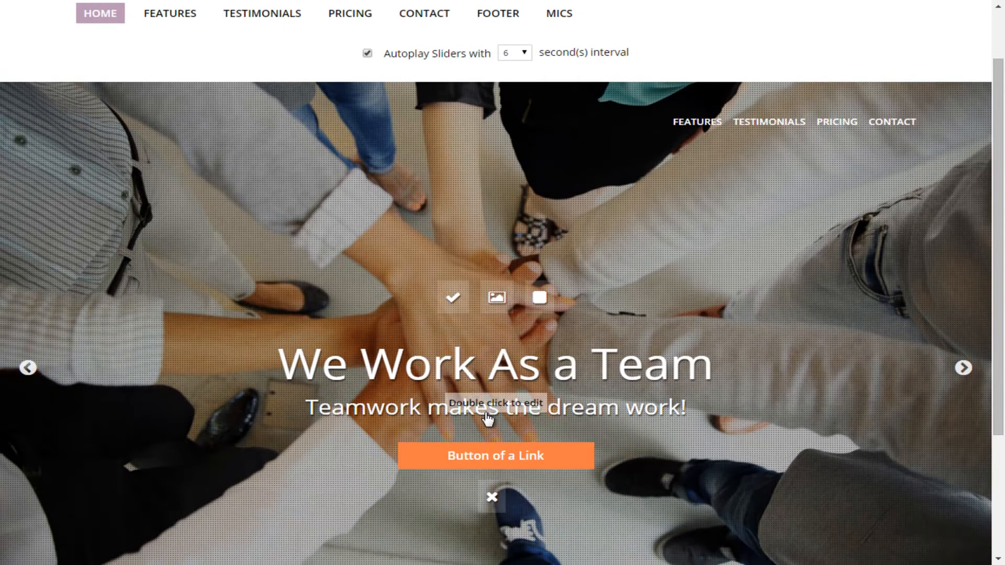
scroll(488, 419, down, 1)
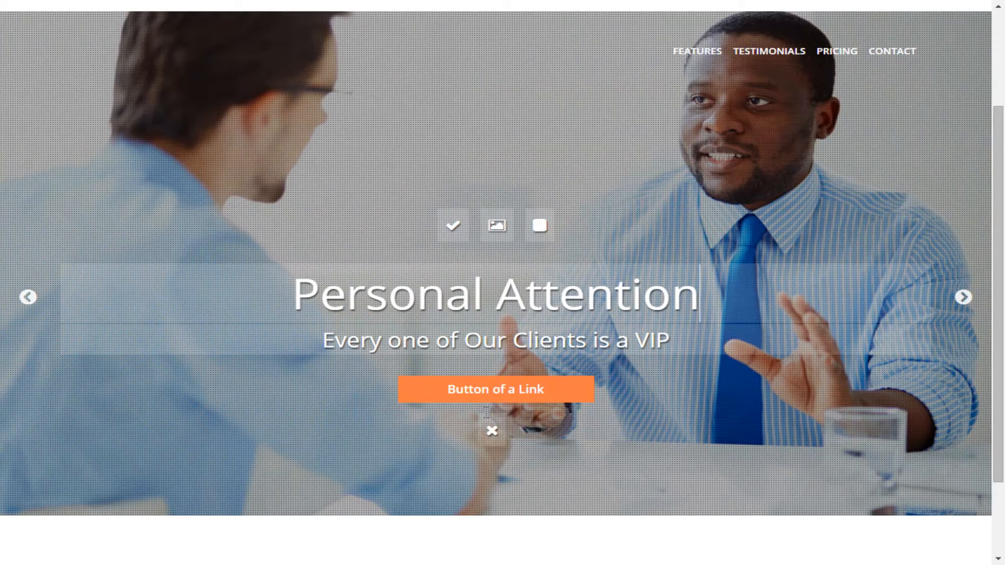
click(486, 413)
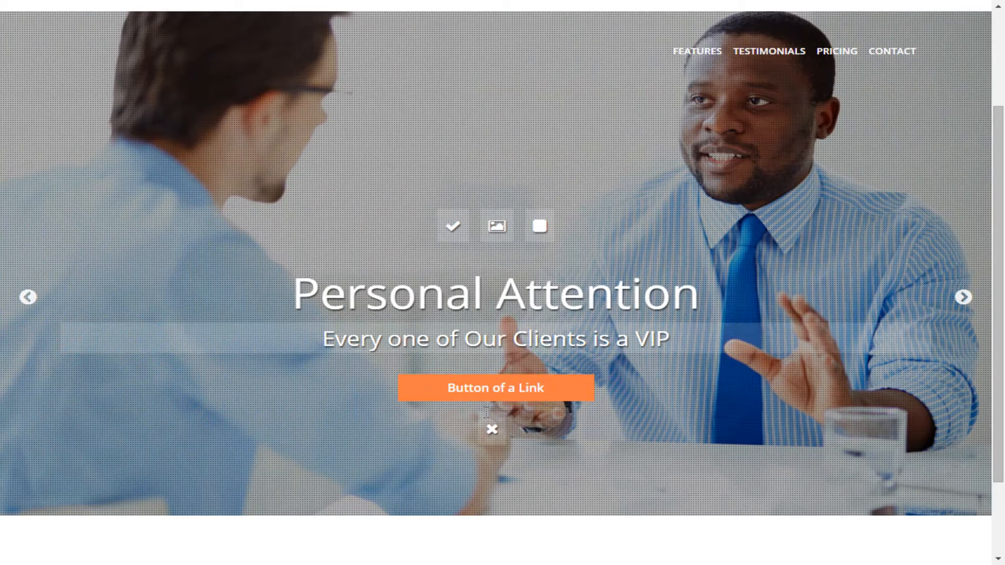
click(487, 415)
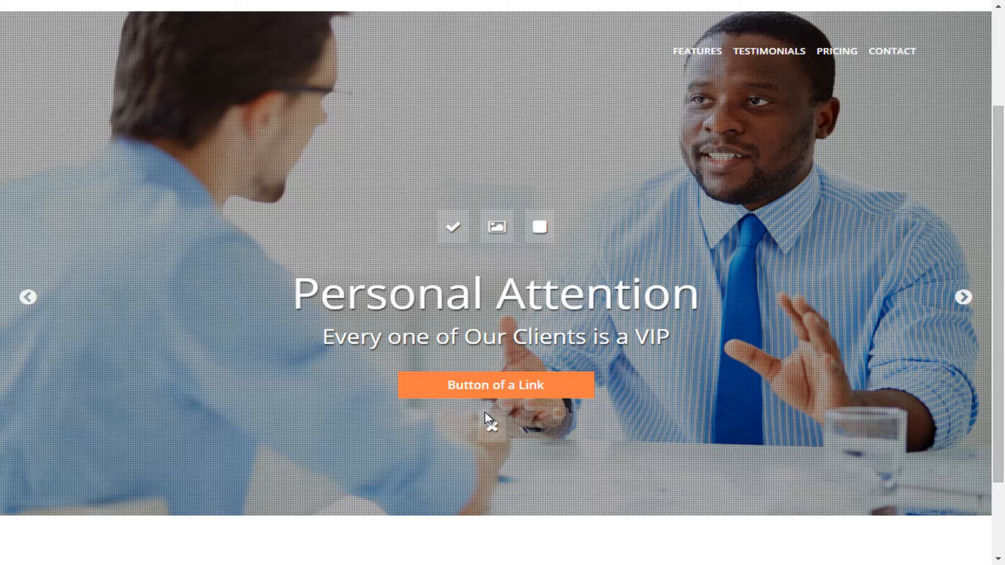
click(452, 227)
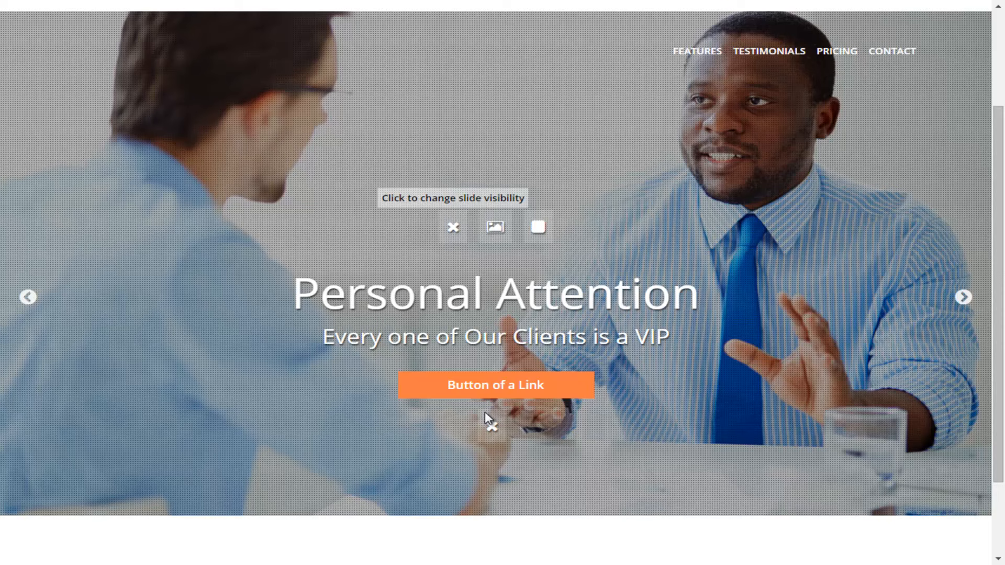
- Examine the home page slider slides, their visibility toggles and the link button
click(453, 226)
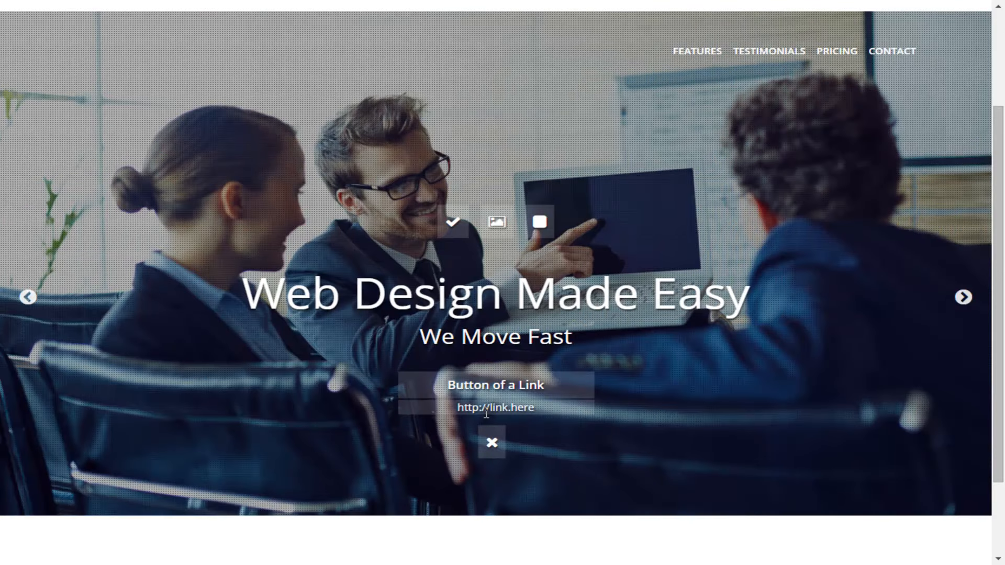
double_click(486, 413)
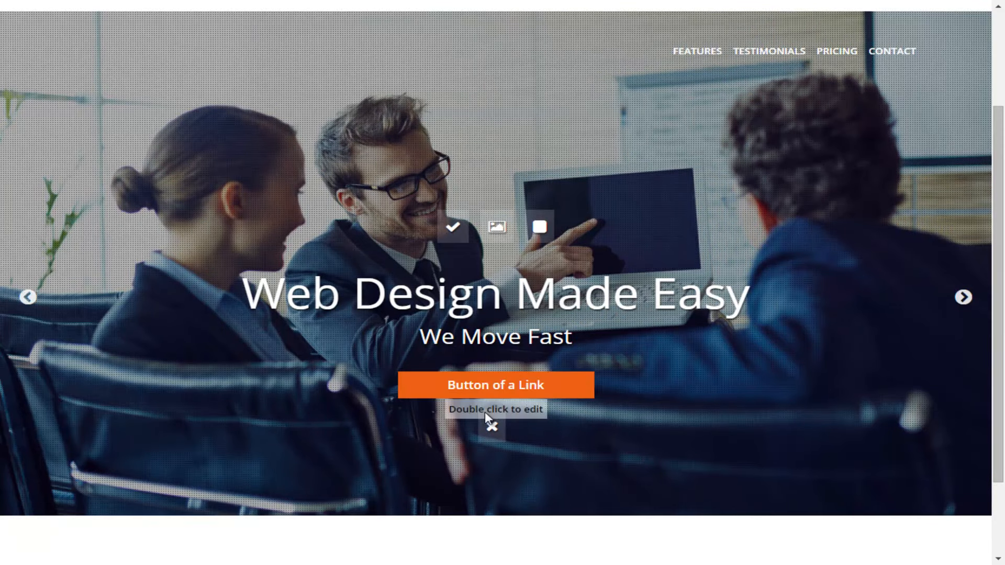
scroll(486, 416, up, 1)
scroll(486, 416, up, 1)
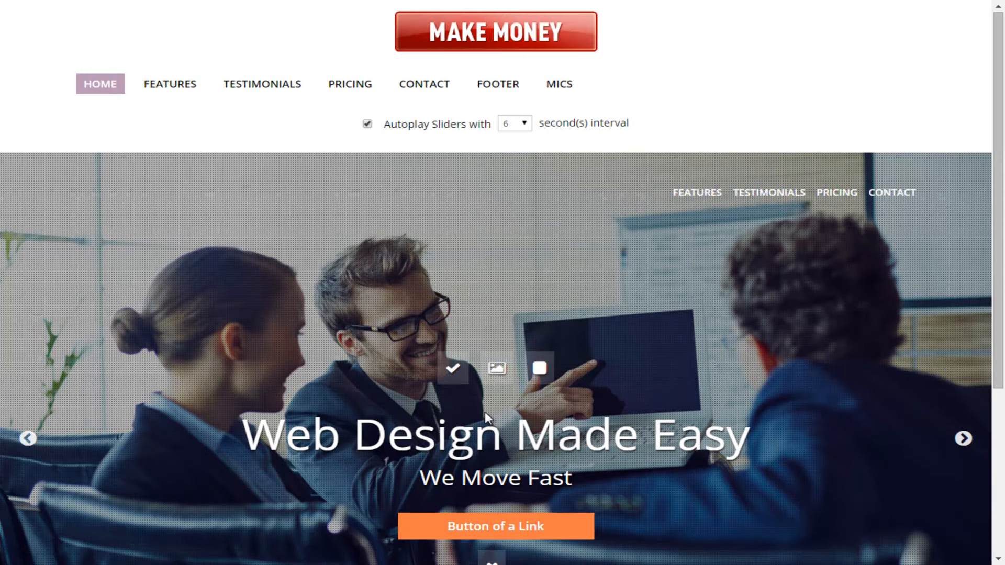
scroll(486, 416, down, 2)
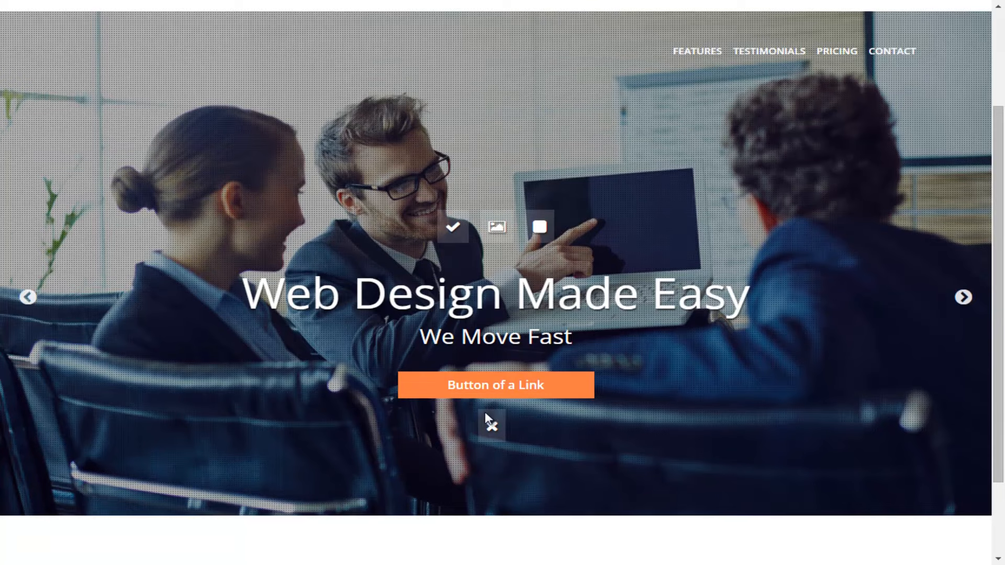
scroll(486, 416, up, 1)
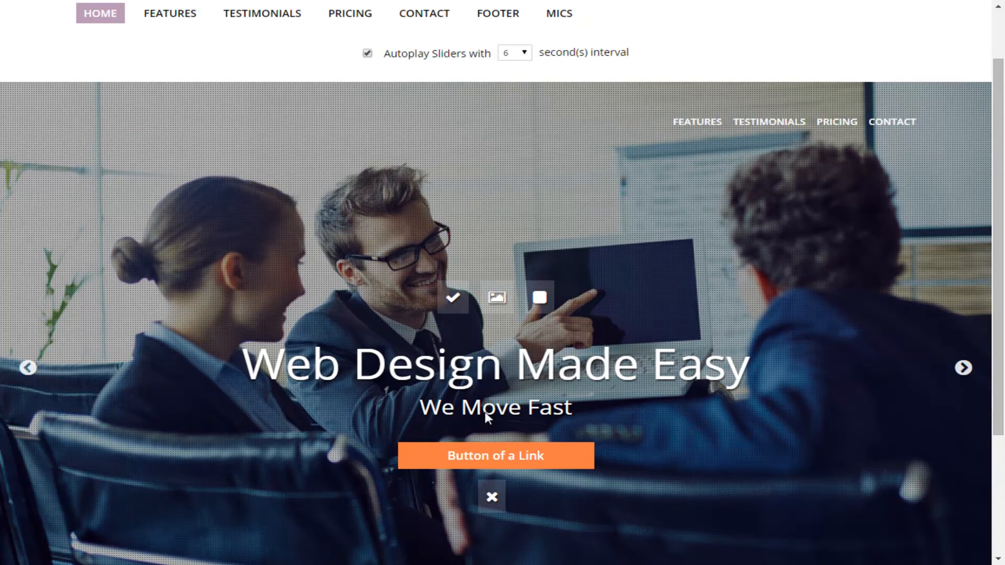
scroll(486, 416, up, 1)
scroll(486, 416, down, 1)
scroll(486, 416, down, 1)
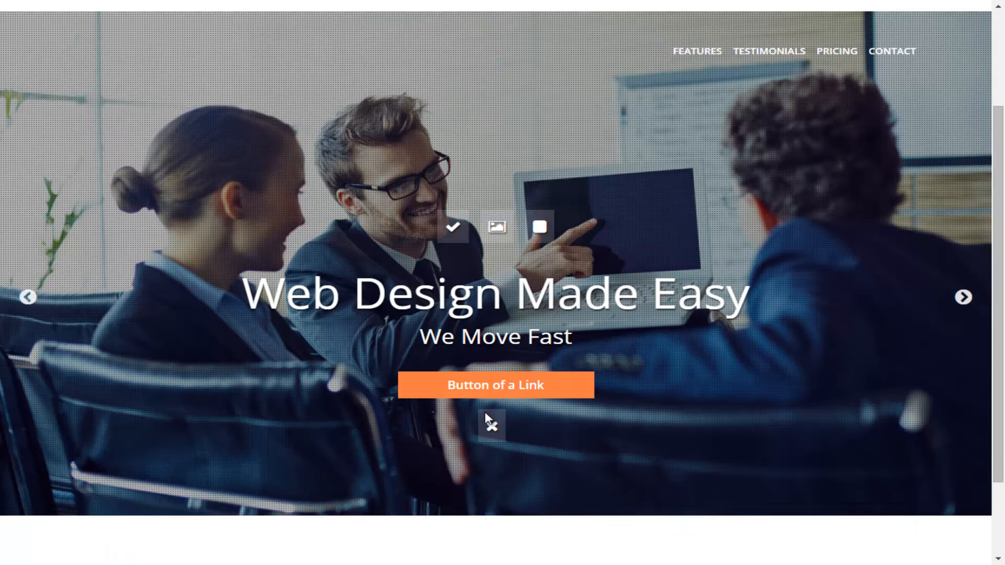
scroll(486, 416, down, 2)
scroll(486, 419, up, 3)
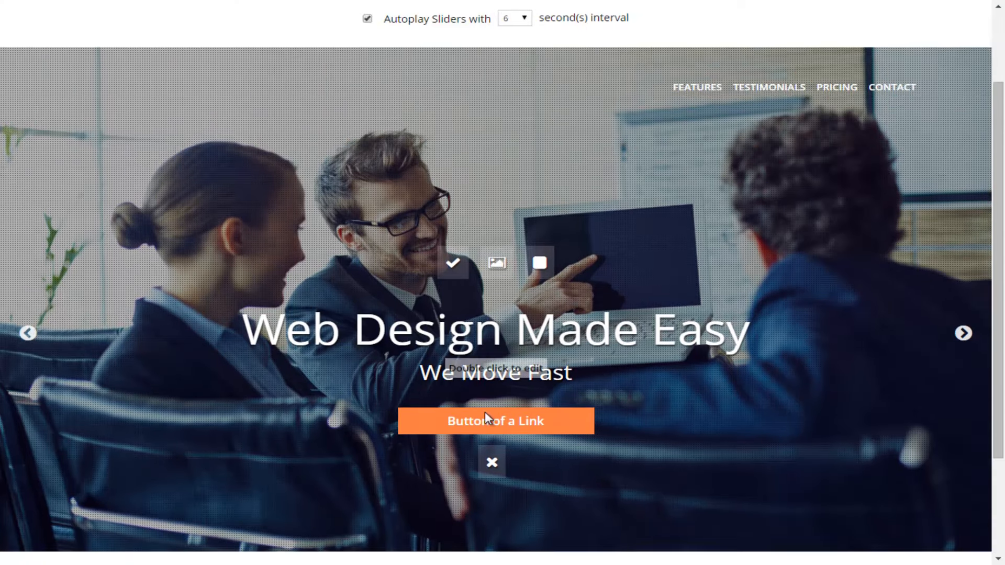
- Open the Features page of the template editor
key(Tab)
key(Tab)
key(Tab)
key(Tab)
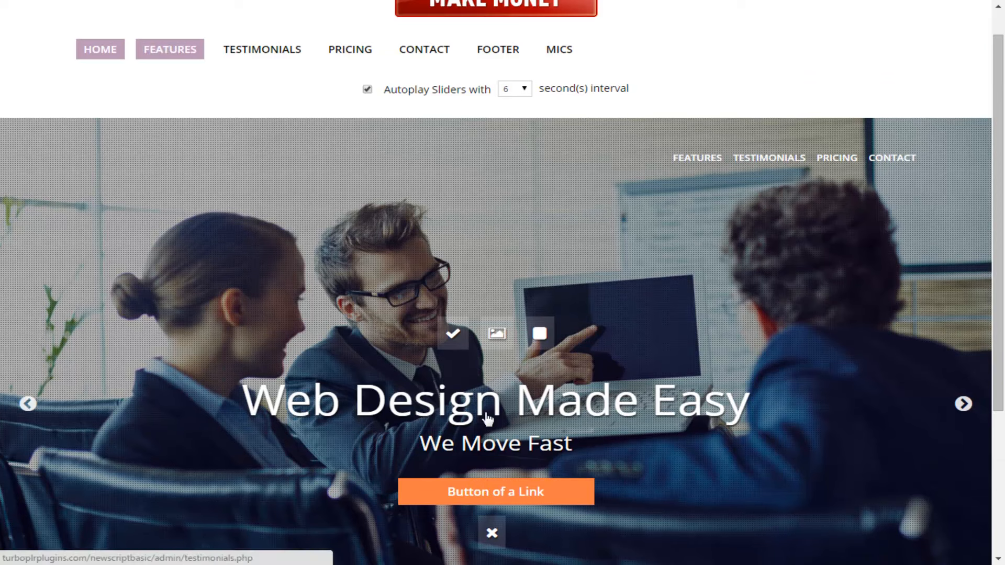
key(Tab)
key(Tab)
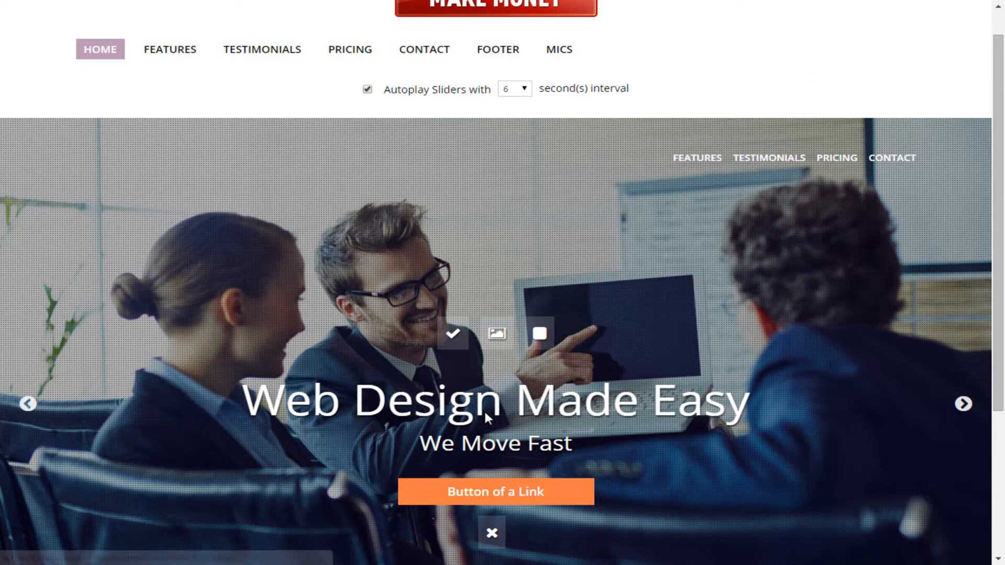
key(Tab)
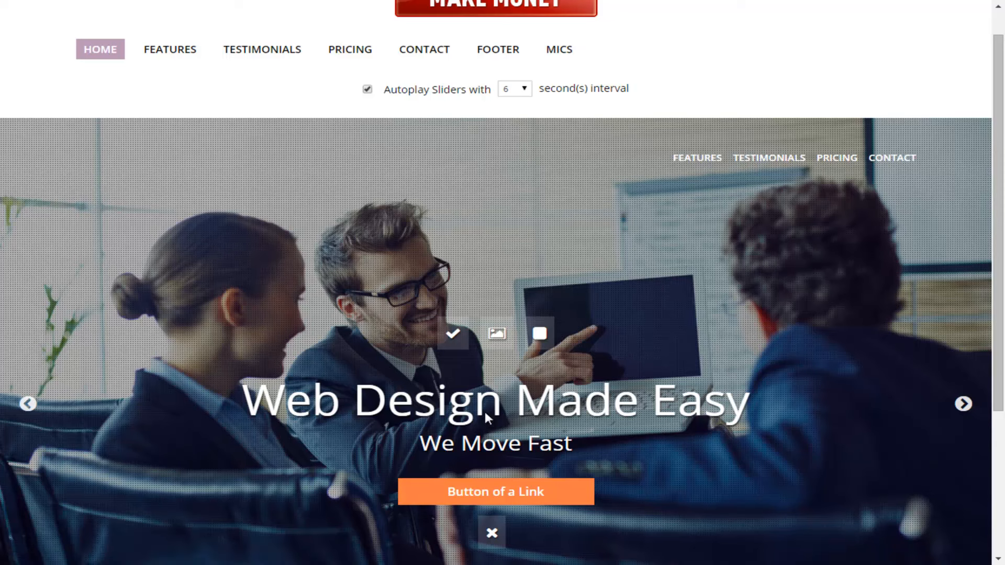
key(Tab)
key(Return)
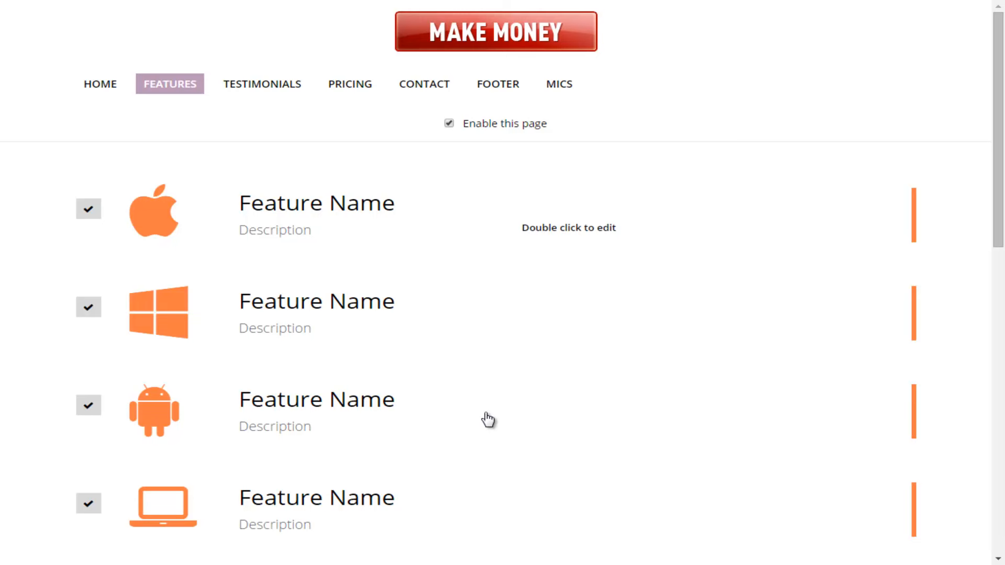
- Hide every feature listed below the Android feature
scroll(488, 419, down, 10)
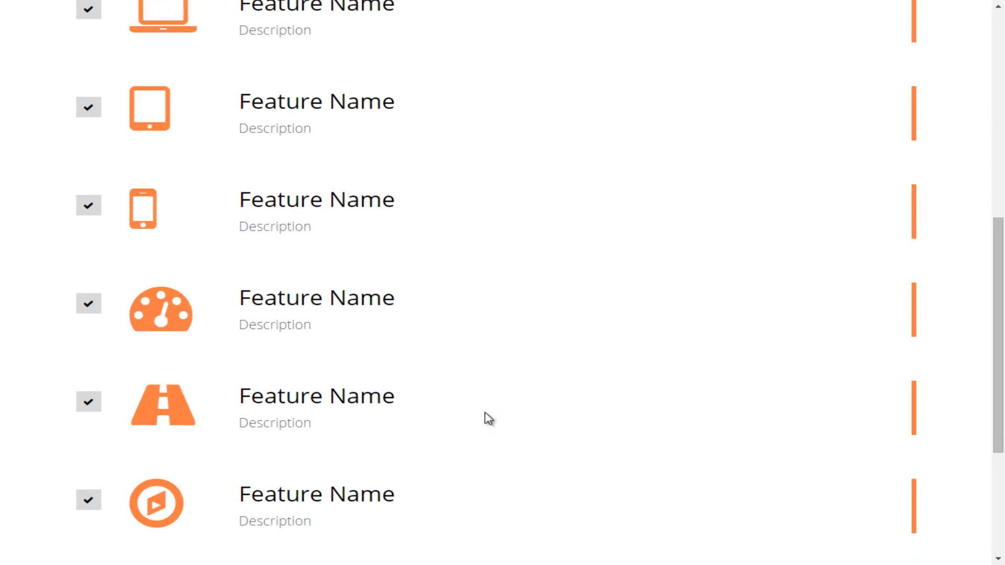
scroll(488, 419, up, 10)
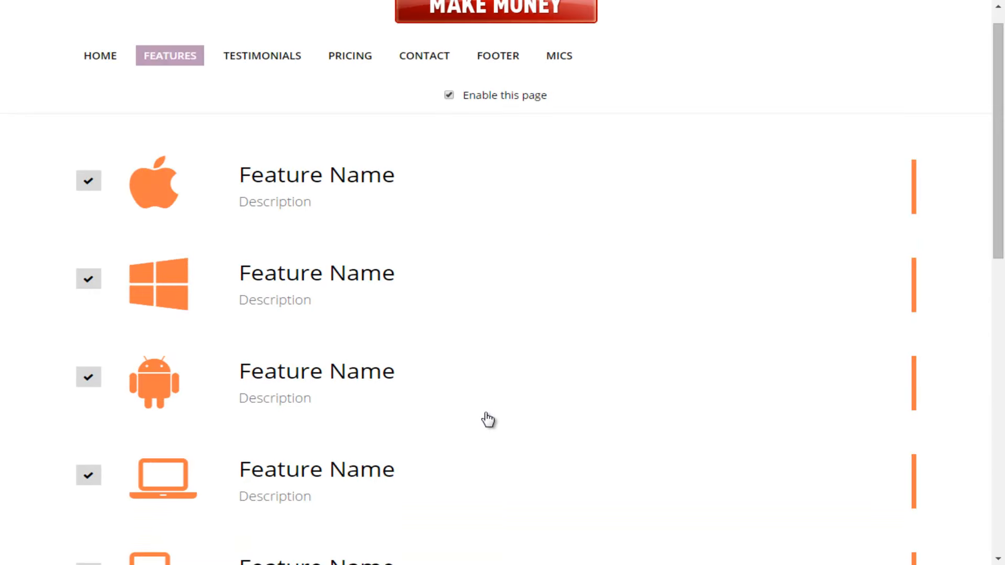
scroll(488, 419, down, 10)
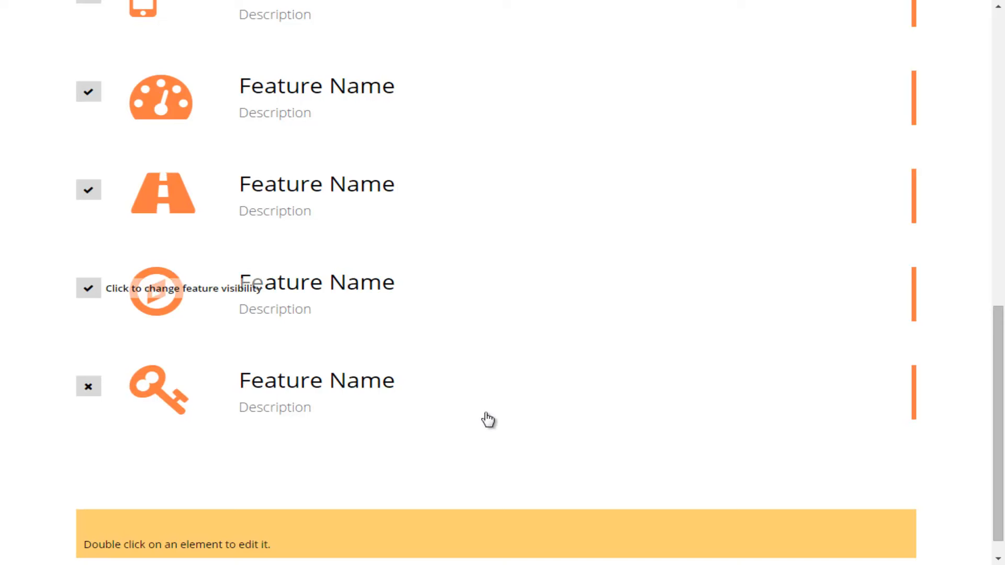
scroll(488, 419, up, 1)
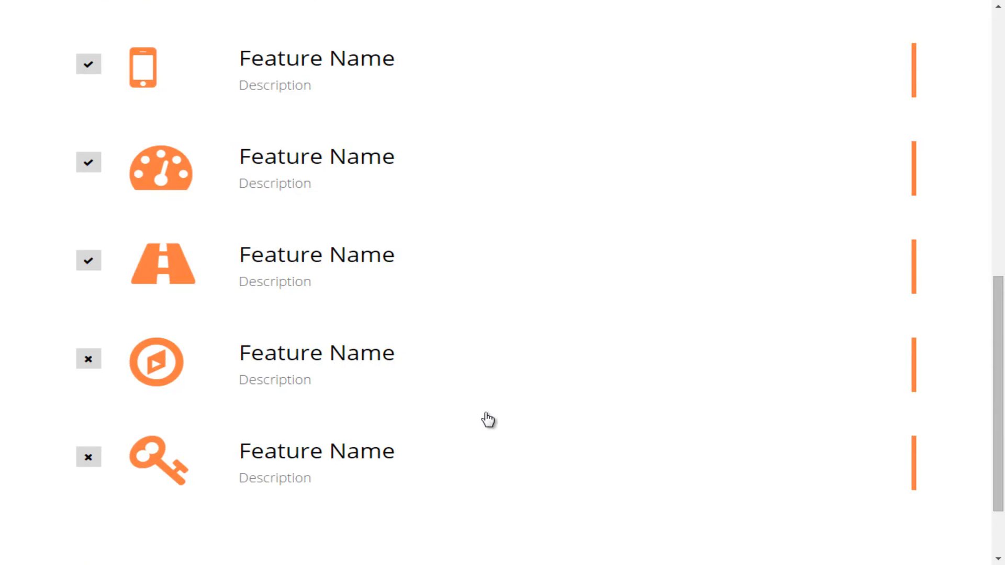
scroll(488, 419, up, 2)
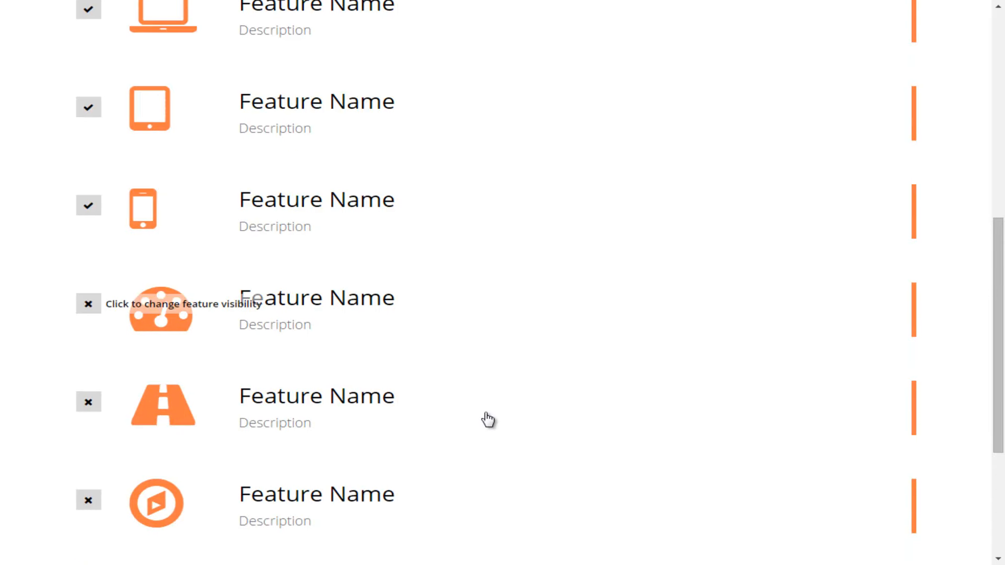
scroll(488, 419, up, 1)
scroll(487, 419, up, 1)
scroll(488, 419, down, 1)
scroll(488, 419, up, 1)
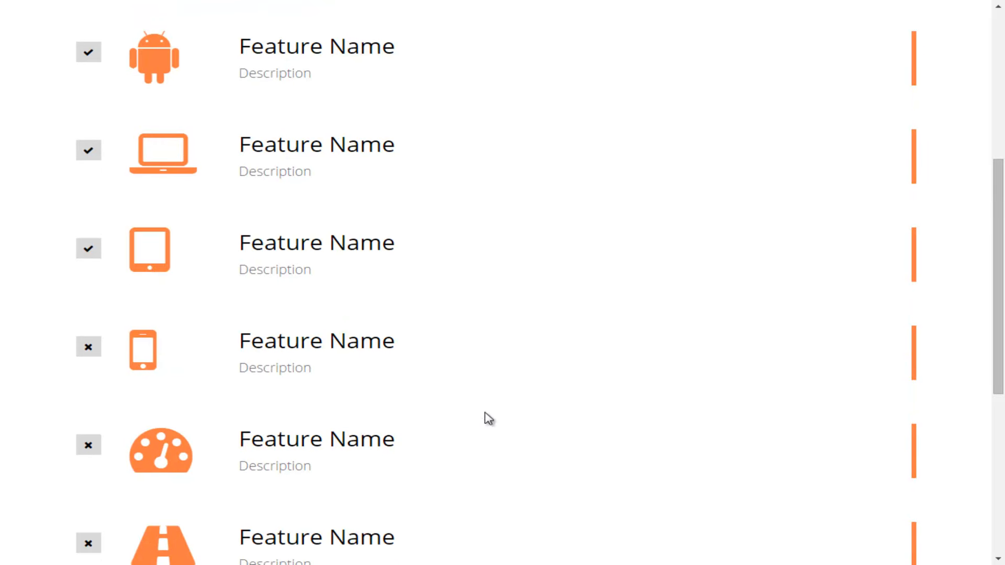
scroll(488, 420, up, 2)
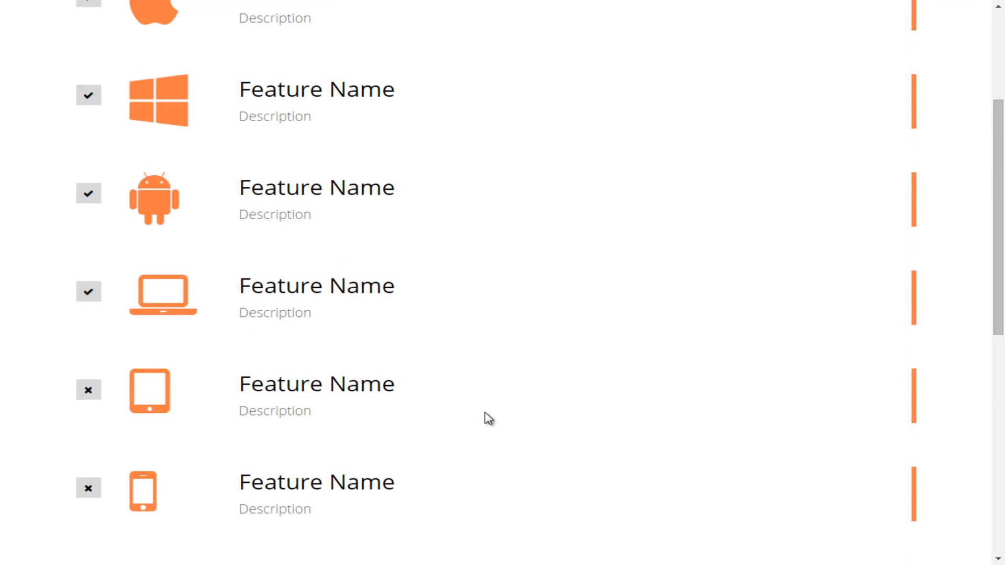
scroll(488, 419, up, 2)
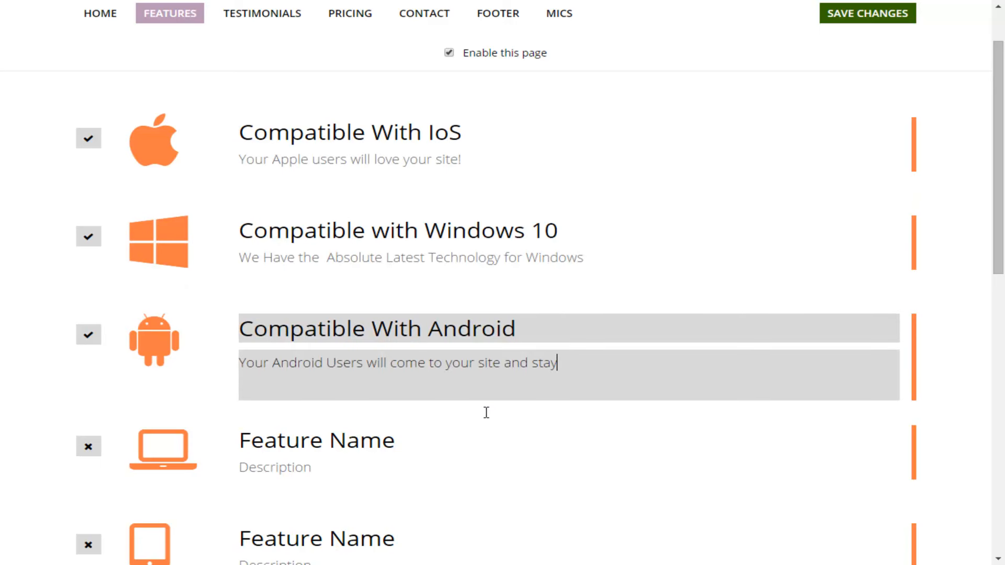
- Finish editing the Android feature's description, exit full screen and save the page
key(shift+Tab)
key(Tab)
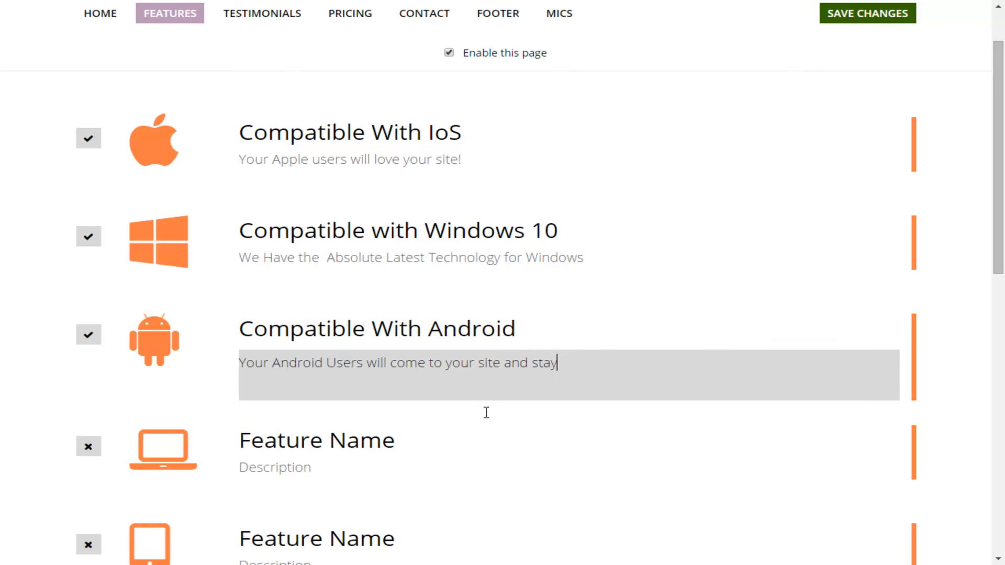
click(487, 416)
key(F11)
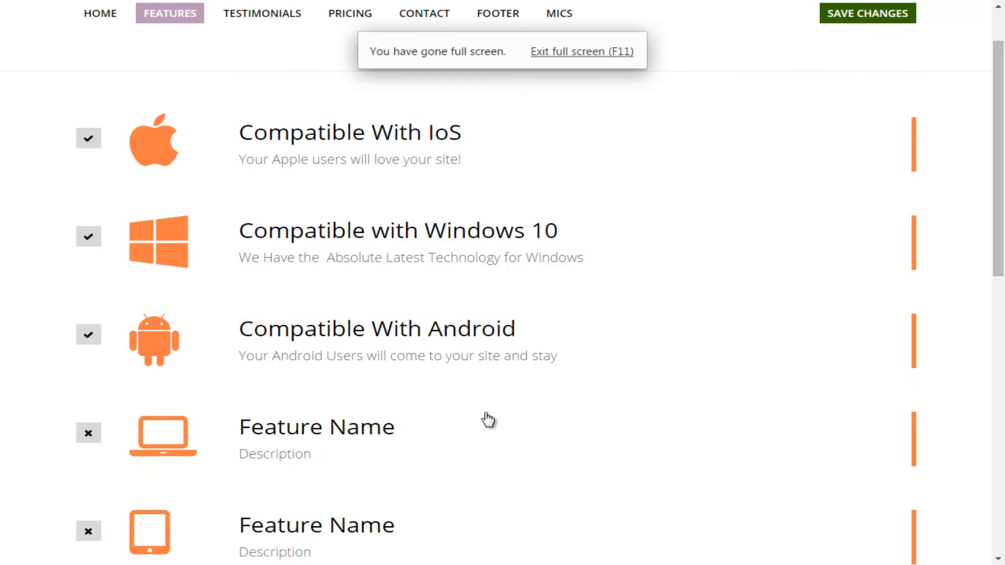
key(ctrl+s)
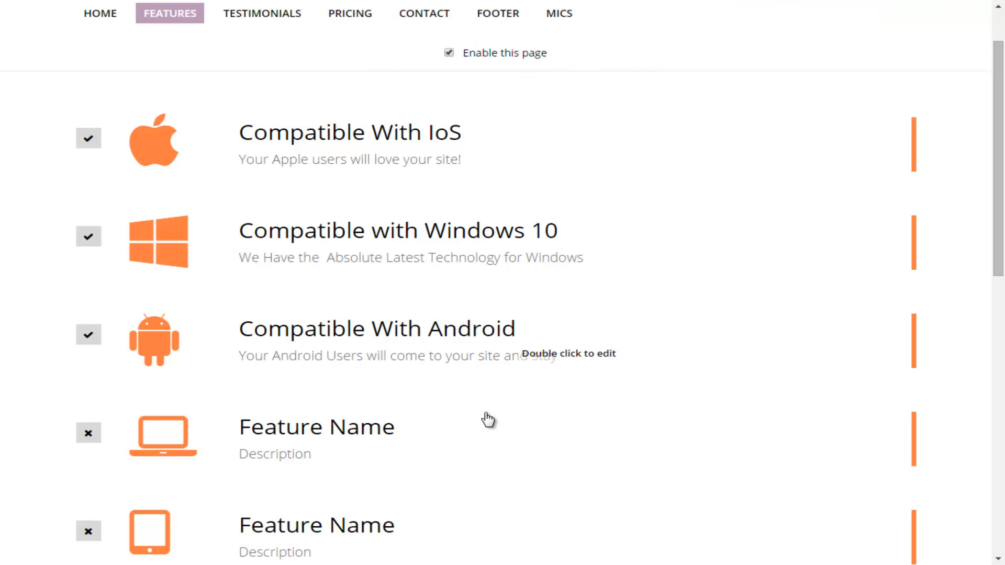
- Make the fourth feature visible and change its icon to fa-microphone-slash
scroll(487, 419, down, 10)
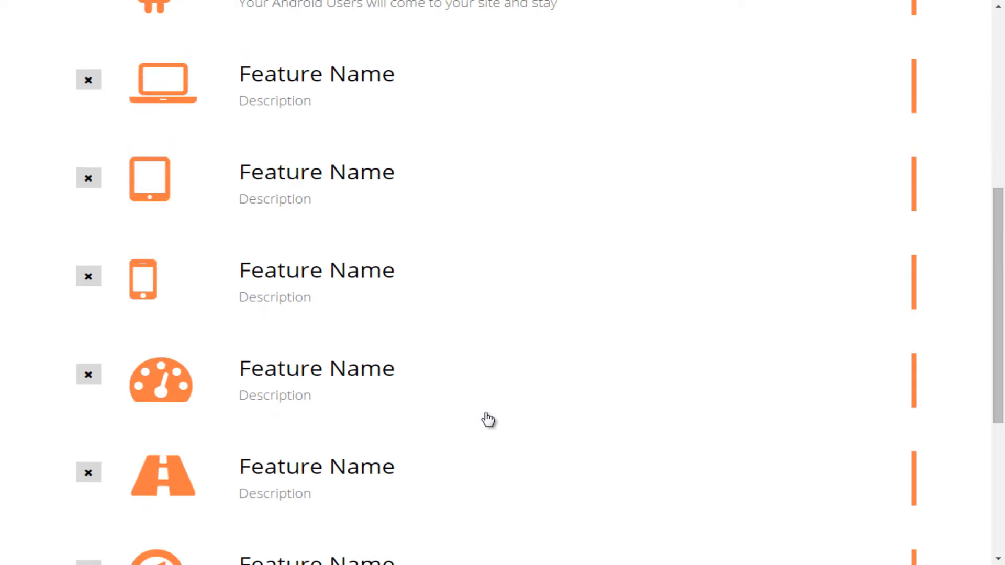
scroll(487, 418, up, 9)
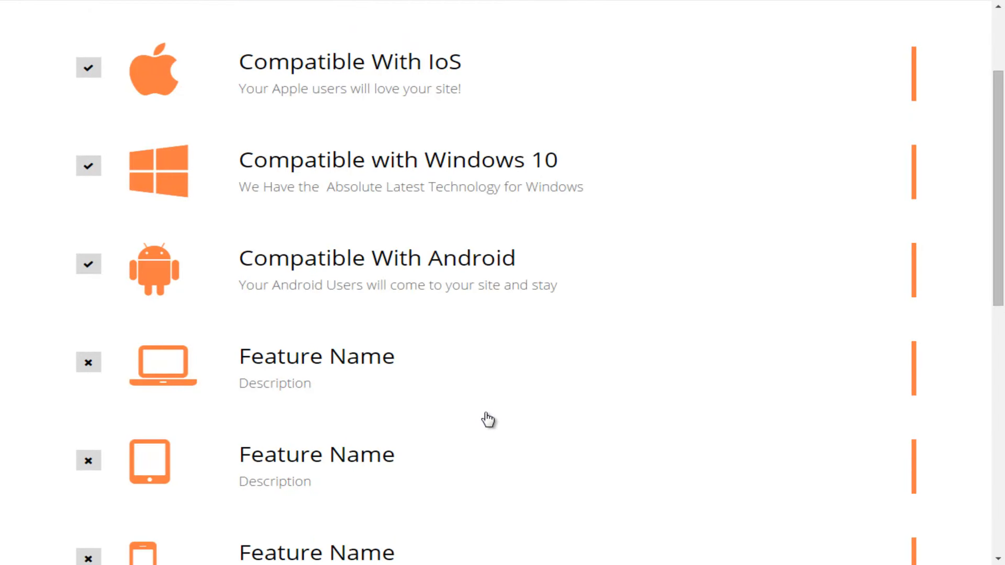
click(89, 362)
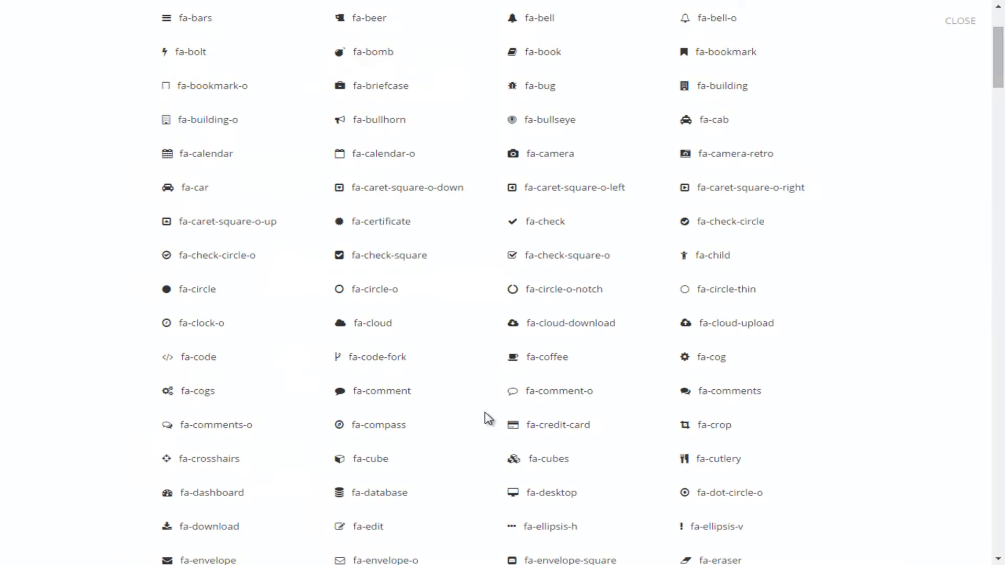
scroll(485, 413, up, 2)
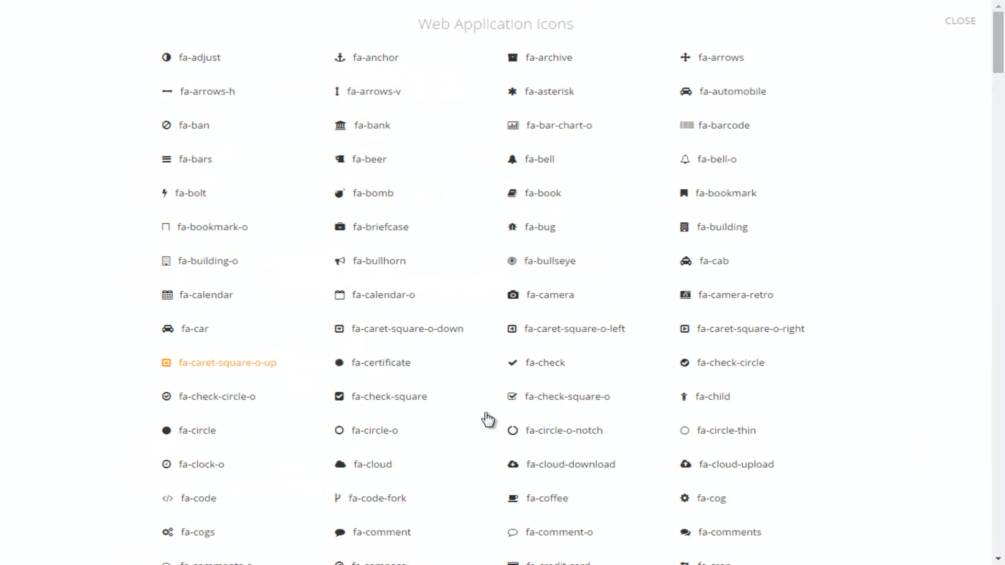
scroll(487, 419, down, 10)
scroll(488, 418, down, 2)
scroll(489, 418, down, 4)
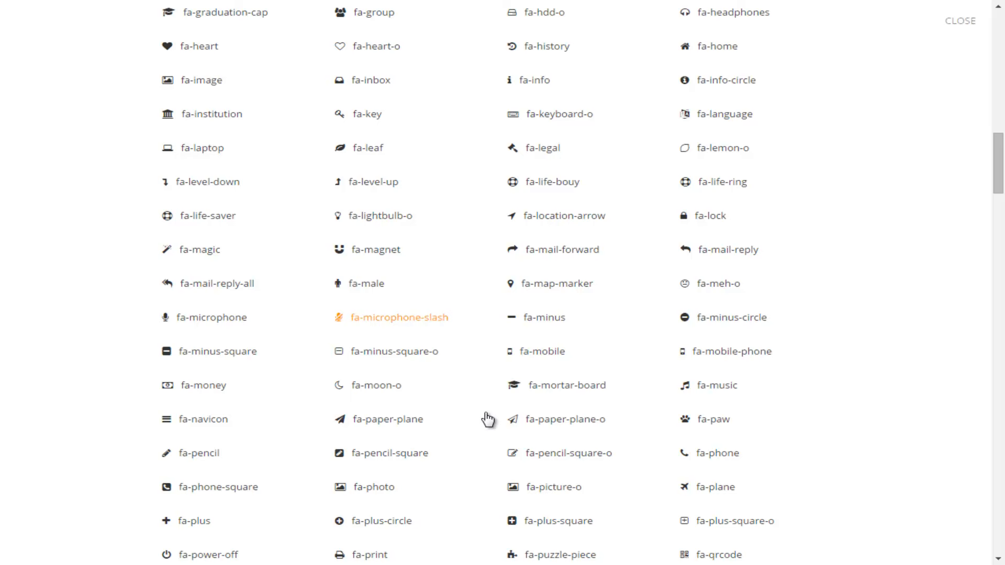
click(487, 418)
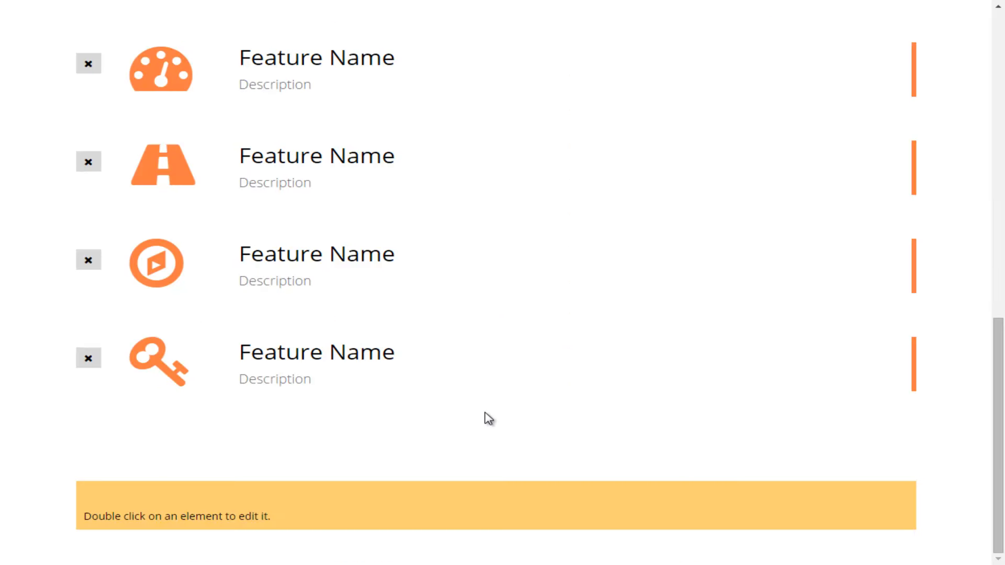
scroll(489, 418, up, 9)
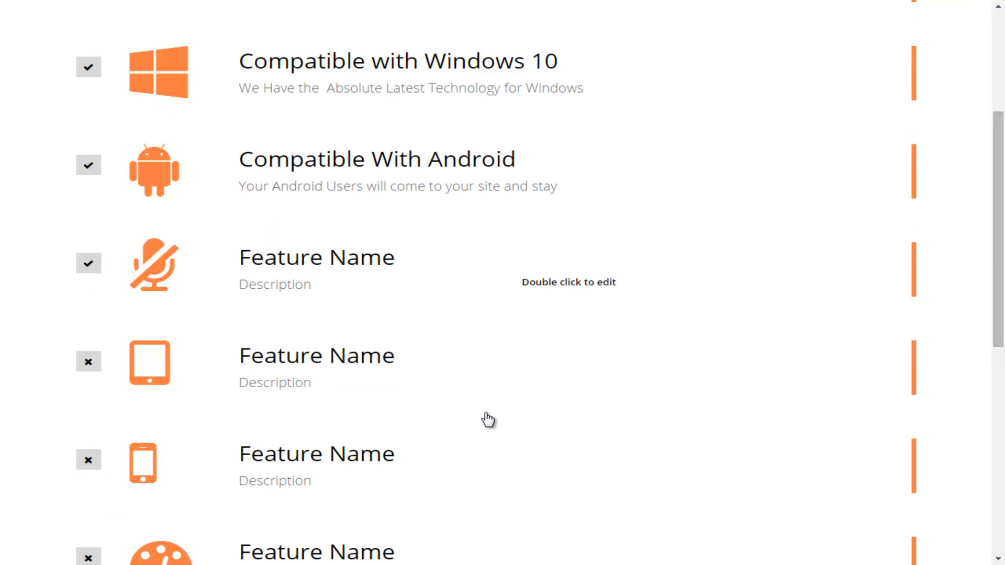
- Set the fourth feature's title to Voice Compatible and description to Talk to us 24 hours a day!, then save changes
double_click(317, 257)
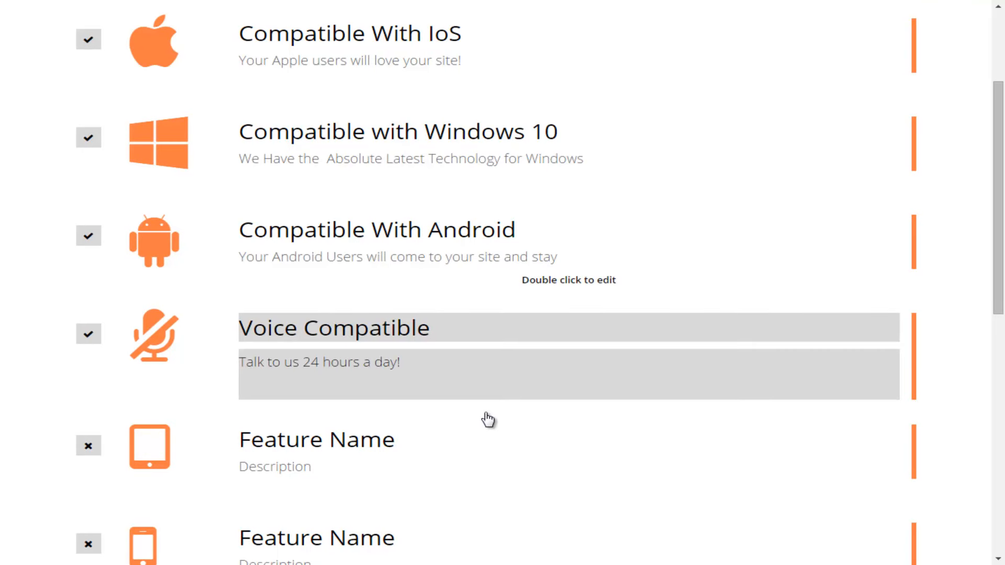
double_click(486, 413)
triple_click(486, 412)
double_click(486, 412)
click(486, 413)
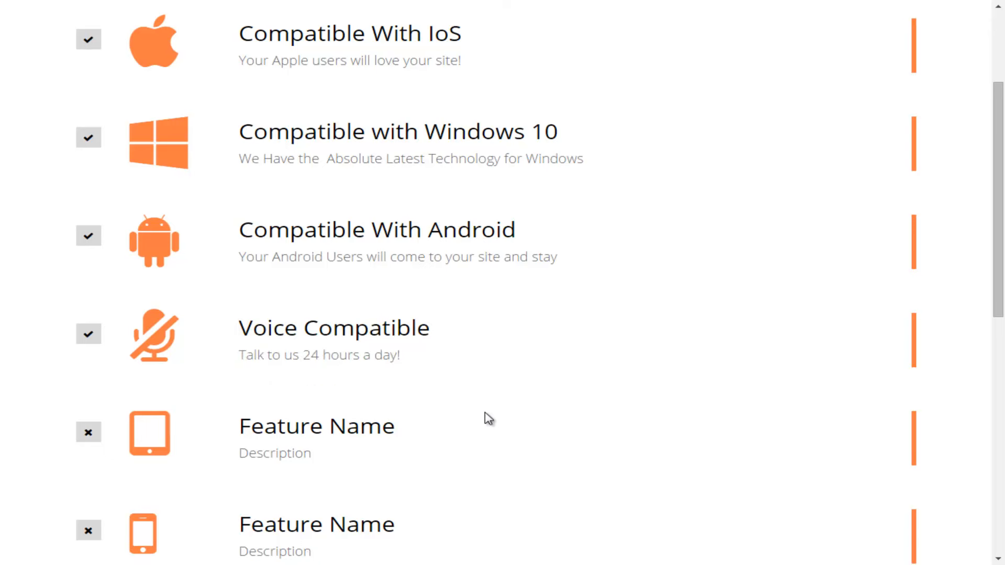
scroll(485, 417, up, 3)
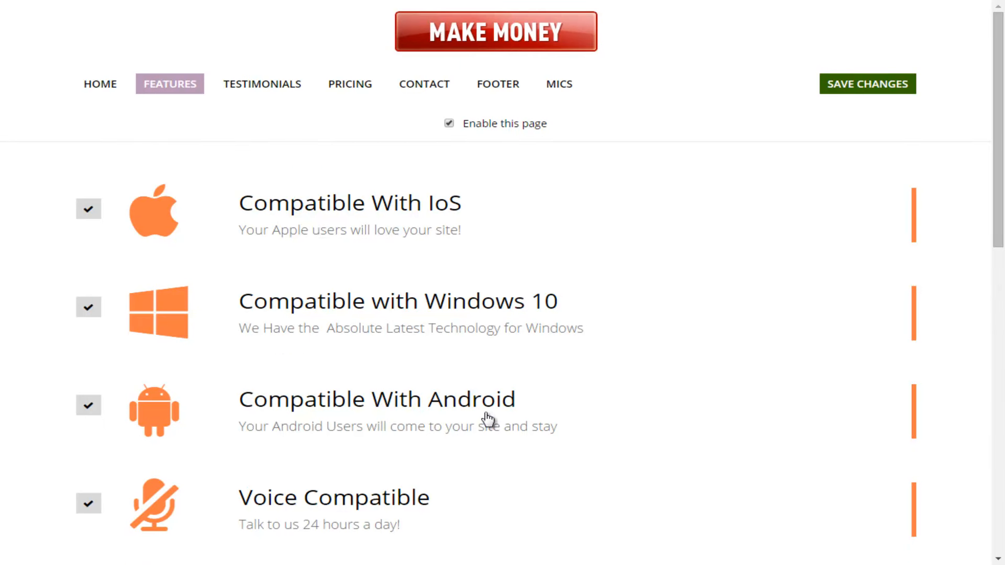
click(867, 84)
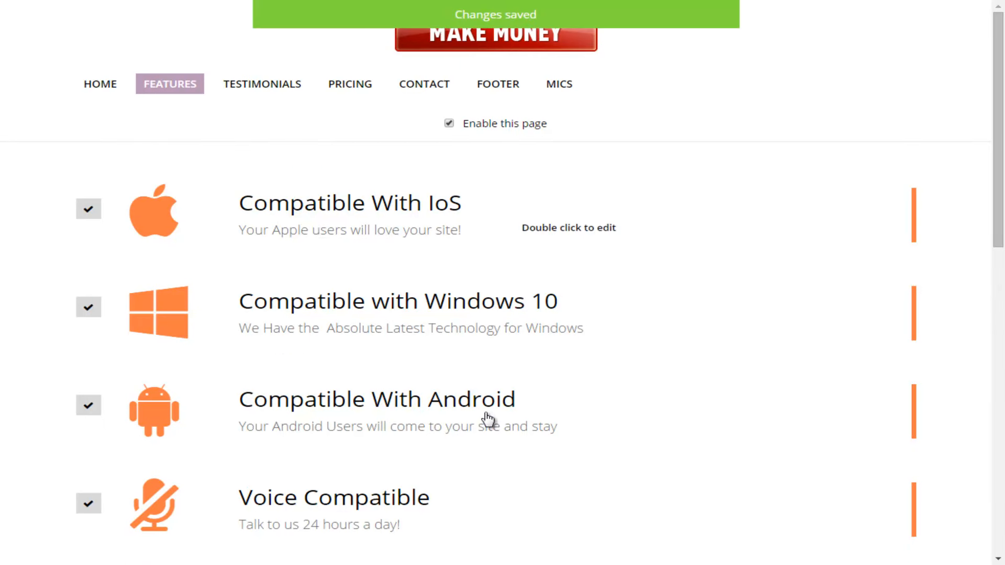
- Disable the Features page by clearing its enable option
scroll(486, 418, down, 2)
scroll(486, 419, up, 1)
scroll(487, 418, up, 1)
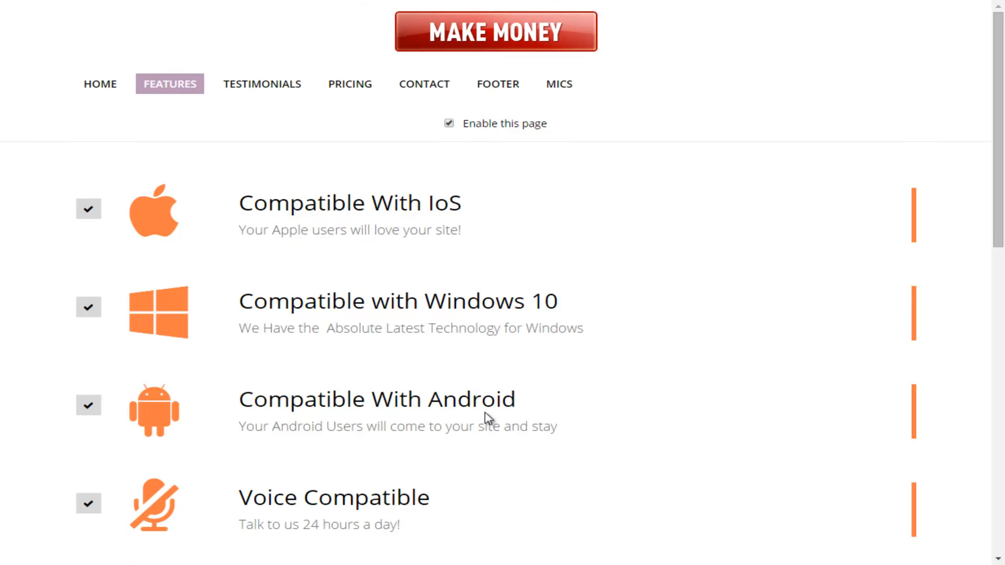
click(448, 123)
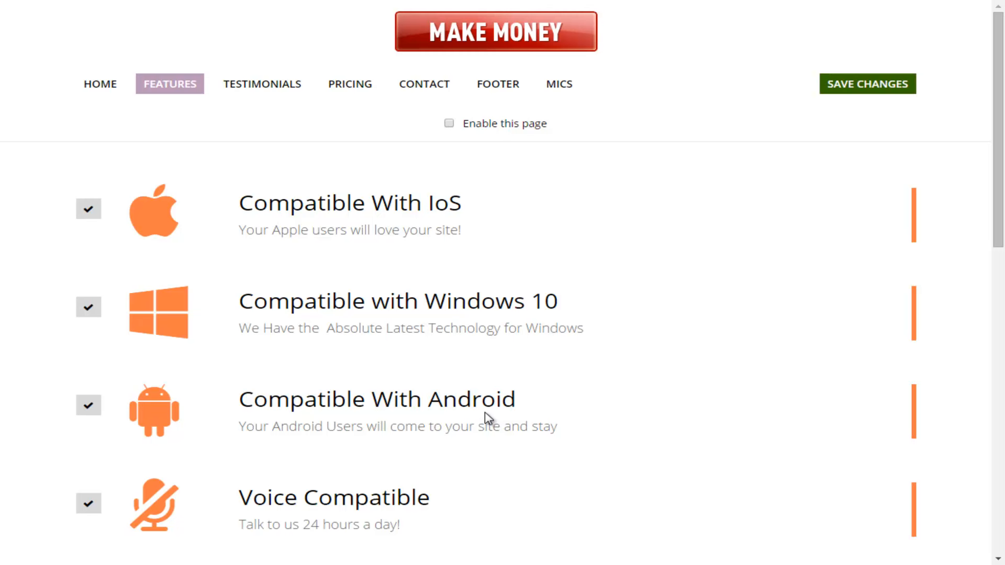
- Re-enable the Features page by ticking its enable option
scroll(487, 418, down, 4)
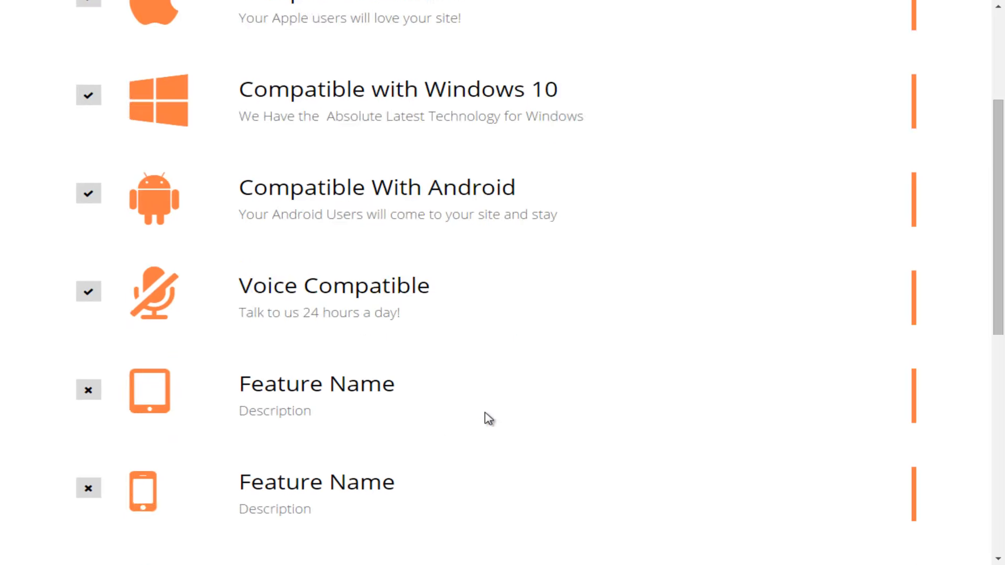
scroll(488, 419, down, 3)
scroll(488, 419, down, 4)
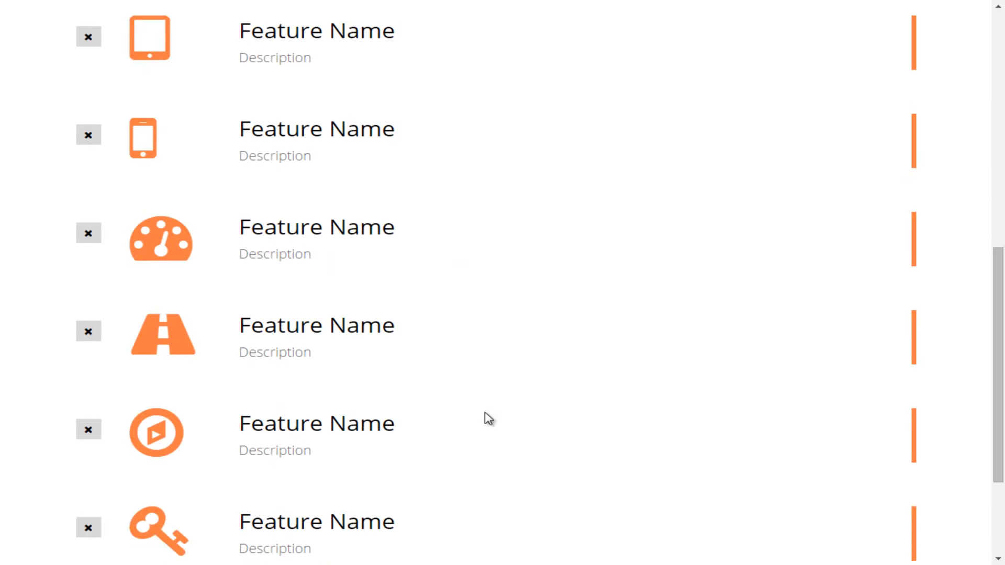
scroll(488, 419, down, 3)
scroll(488, 418, up, 9)
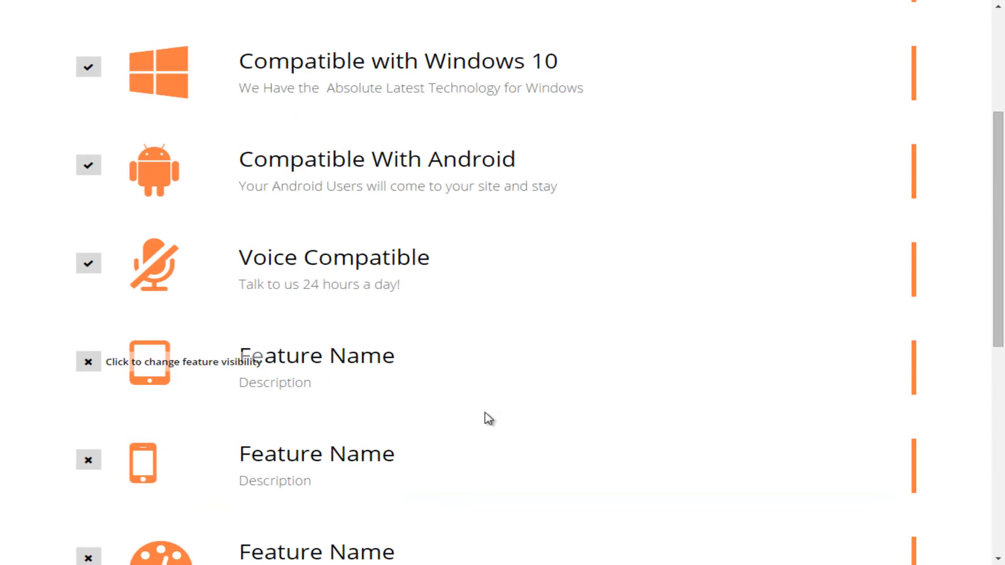
scroll(488, 418, up, 5)
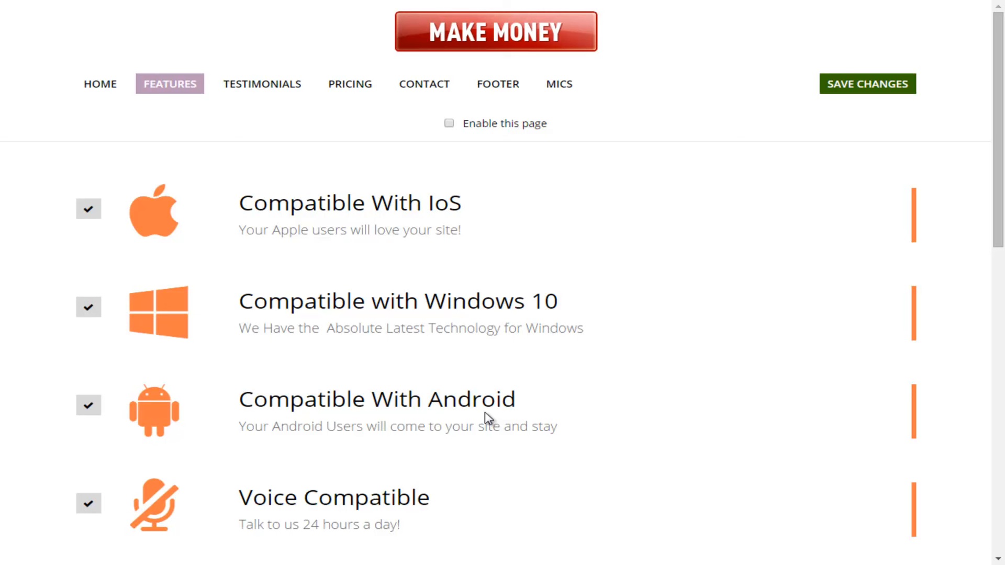
key(space)
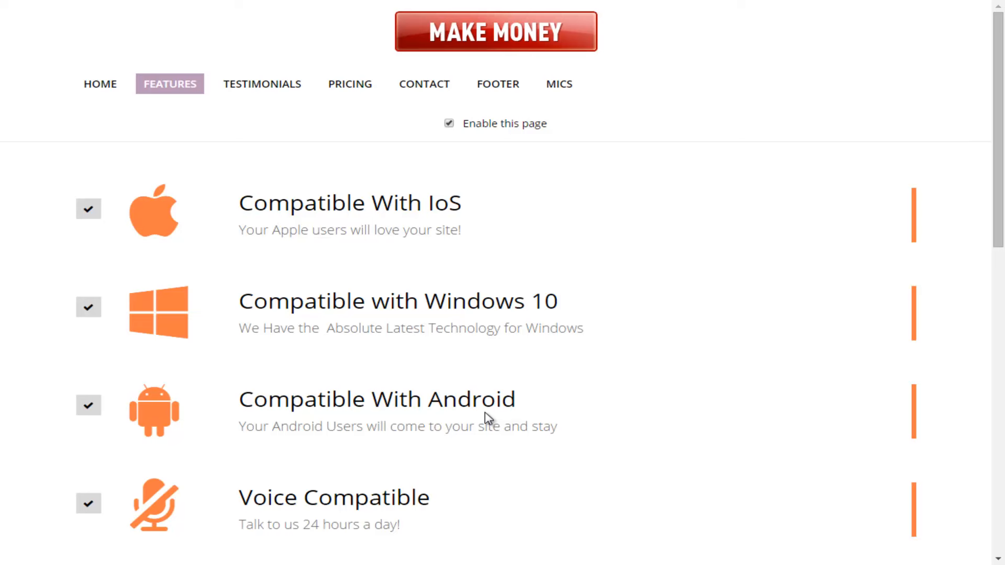
- Open the Testimonials page and disable it by clearing its enable option
scroll(486, 416, down, 3)
scroll(486, 416, up, 3)
scroll(486, 418, down, 3)
scroll(487, 418, up, 3)
key(Tab)
key(Return)
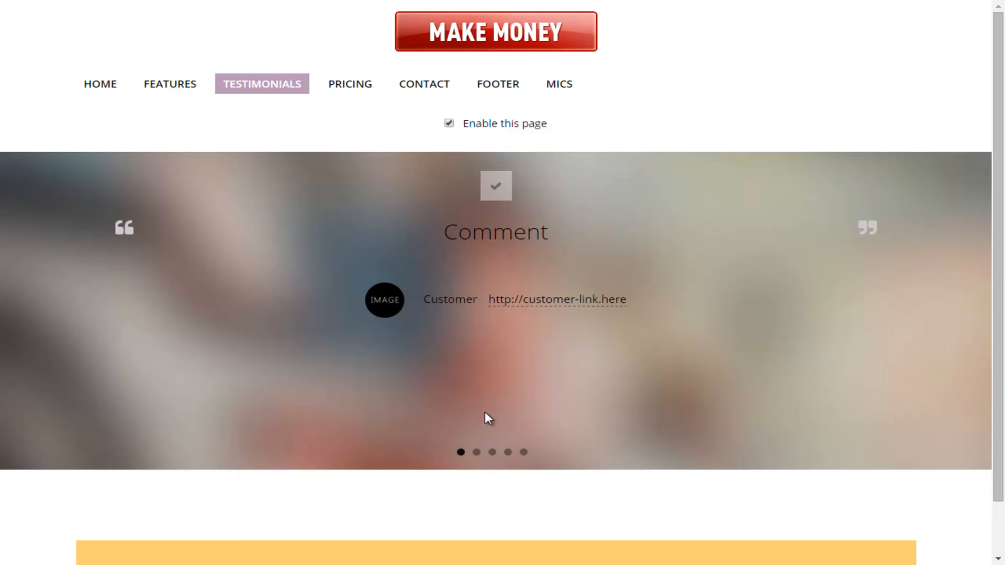
key(space)
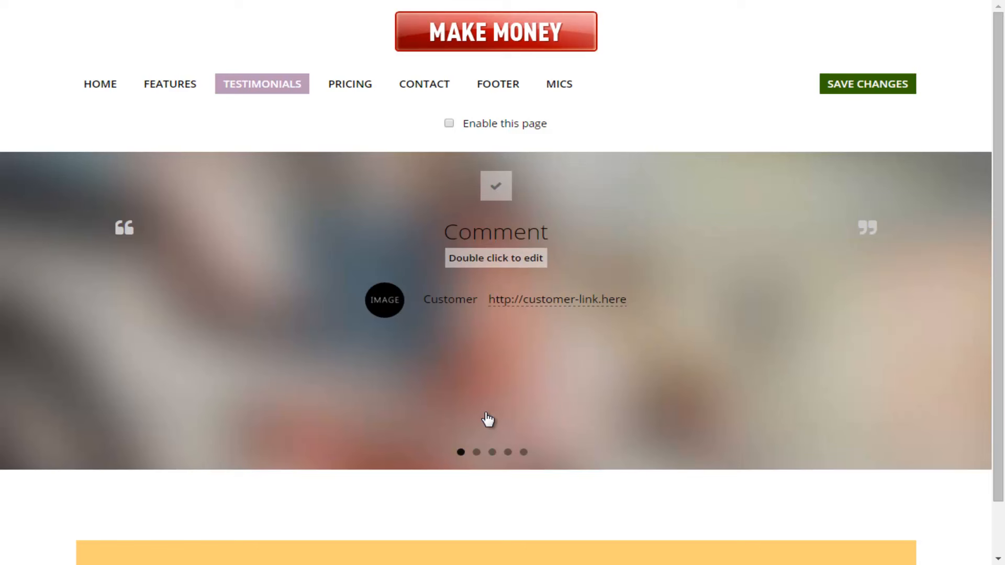
- Replace the first testimonial's comment with the pasted text Wow..Great Designs for Our Business
double_click(485, 413)
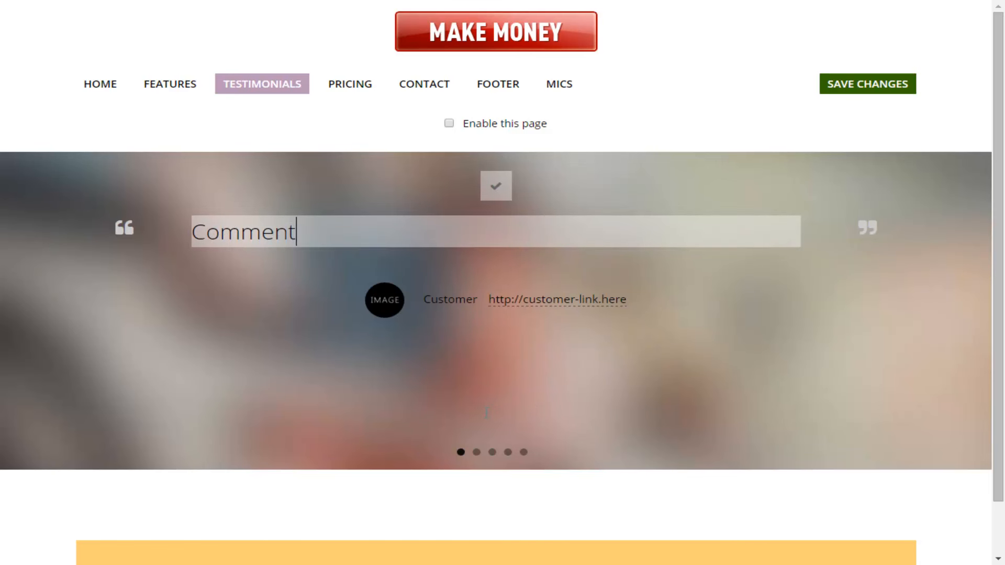
key(ctrl+a)
text(Wow..Great Designs for Our Business)
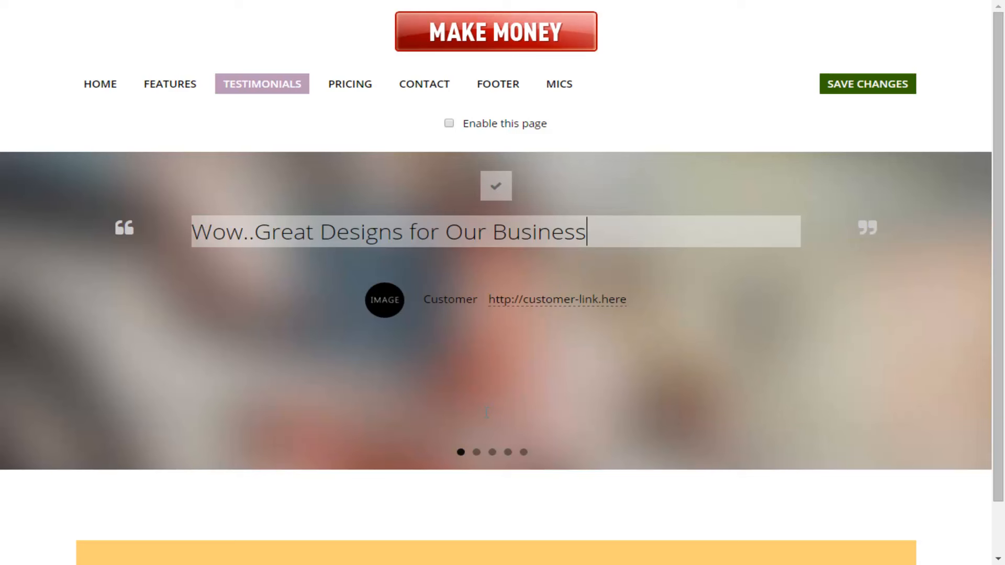